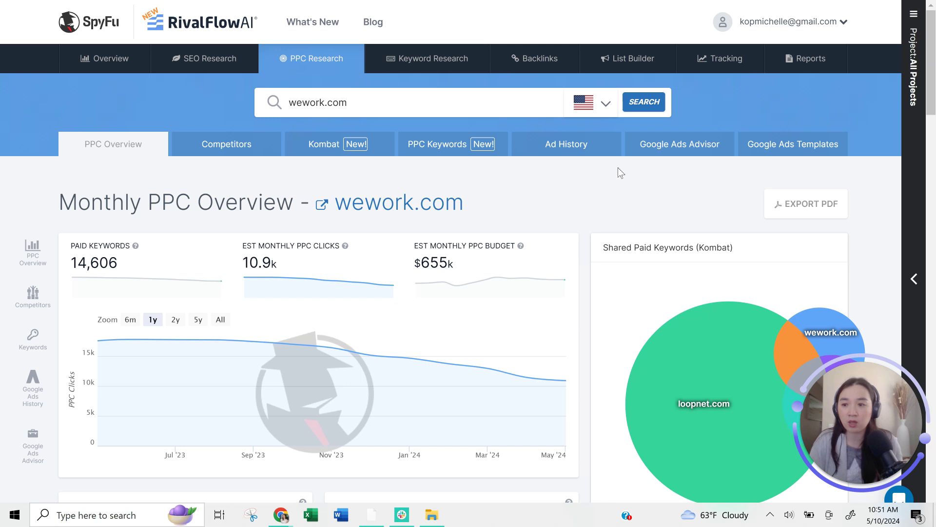
pyautogui.scroll(-5, 195, 300)
pyautogui.scroll(-2, 197, 299)
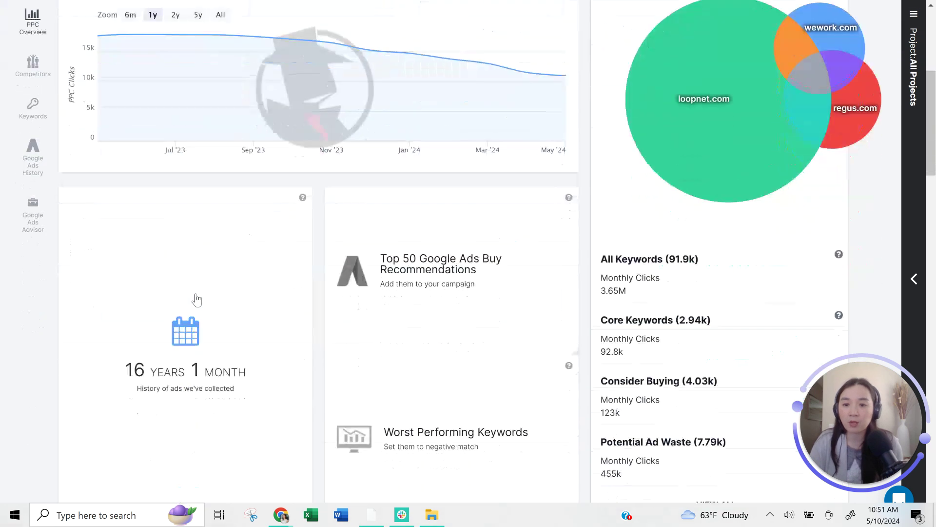
pyautogui.scroll(7, 195, 242)
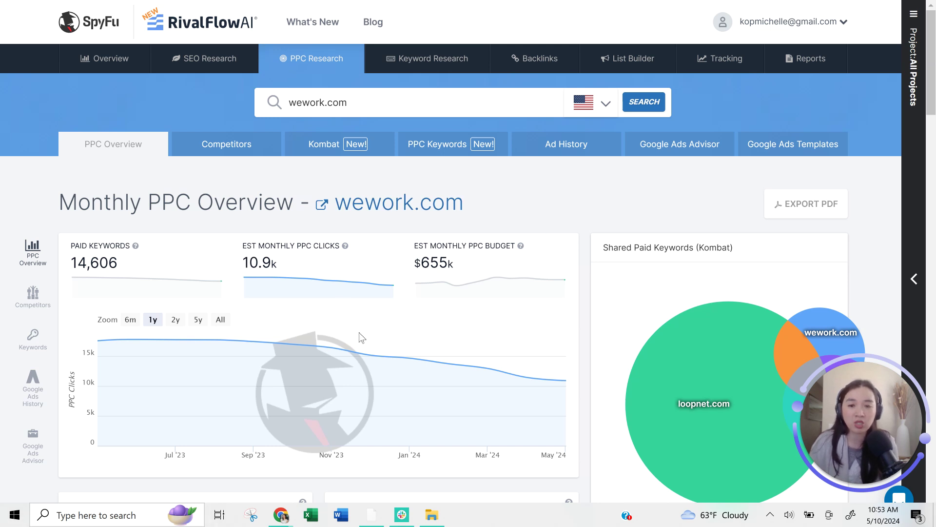
pyautogui.scroll(-1, 360, 334)
pyautogui.scroll(1, 311, 303)
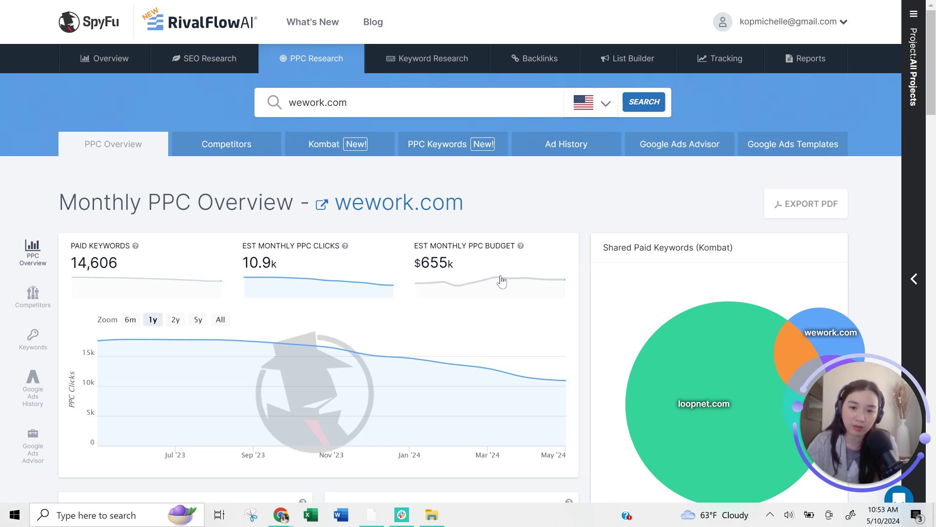
pyautogui.moveTo(418, 351)
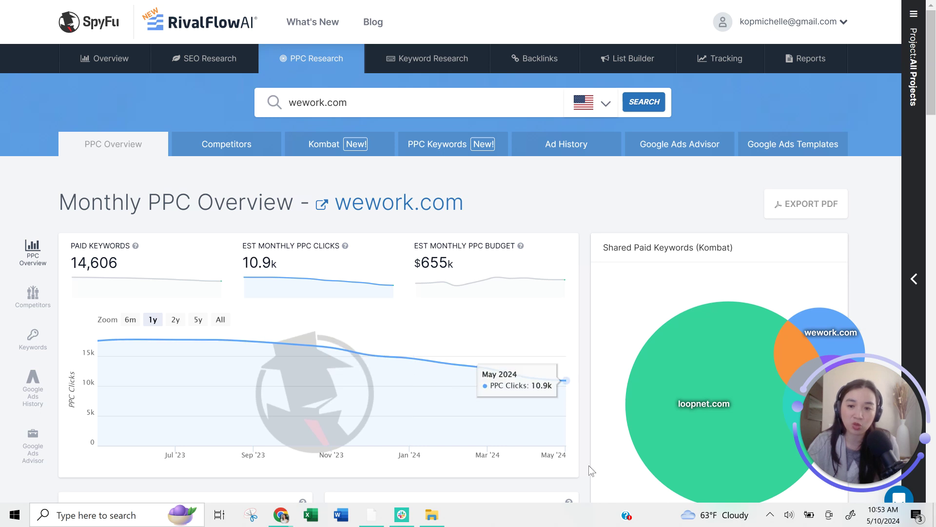
pyautogui.scroll(-3, 584, 467)
pyautogui.scroll(1, 583, 467)
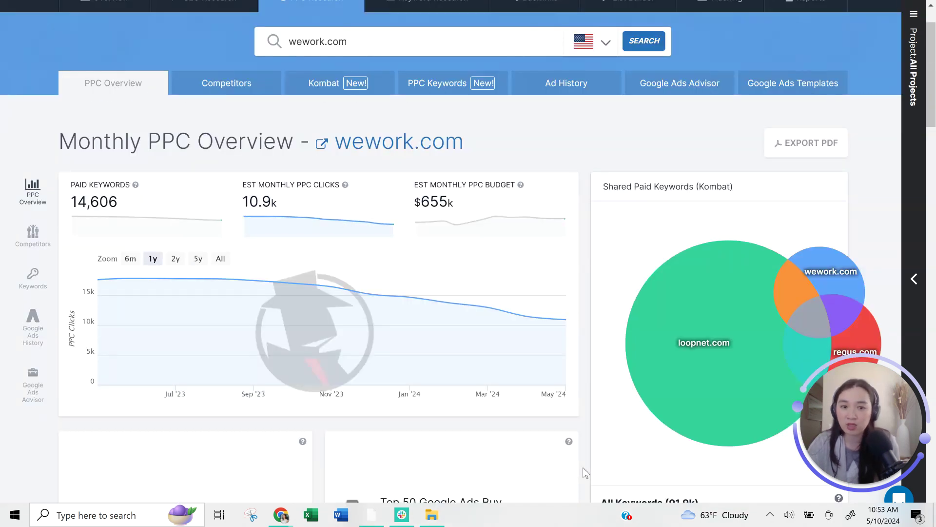
pyautogui.scroll(-3, 434, 410)
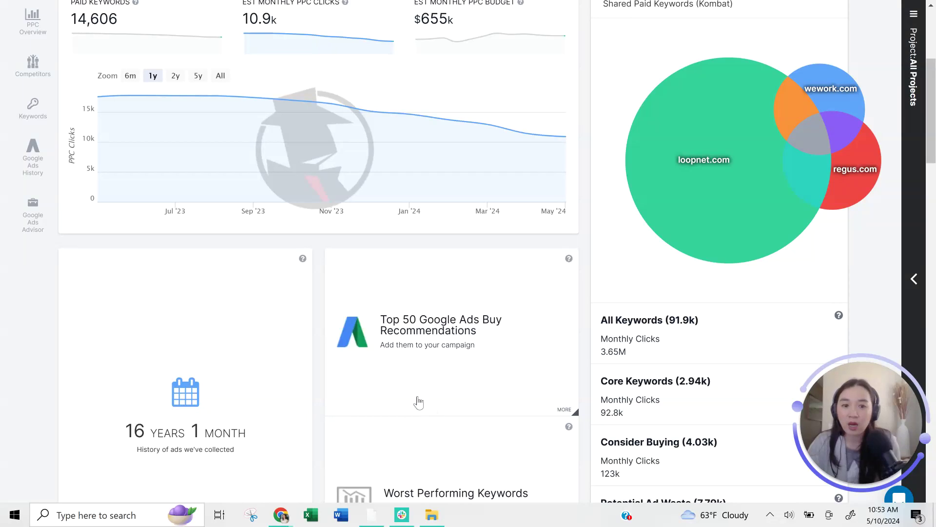
pyautogui.scroll(-5, 418, 403)
pyautogui.scroll(6, 418, 403)
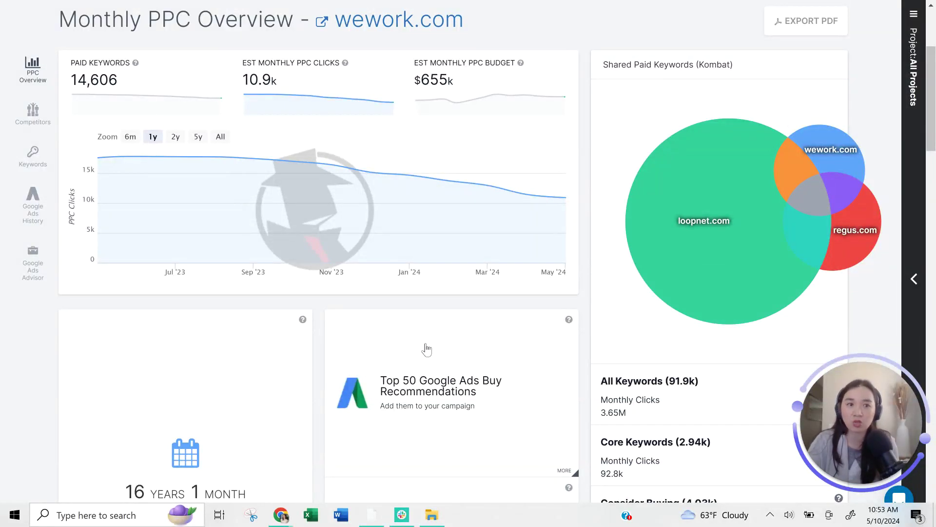
pyautogui.scroll(-3, 424, 351)
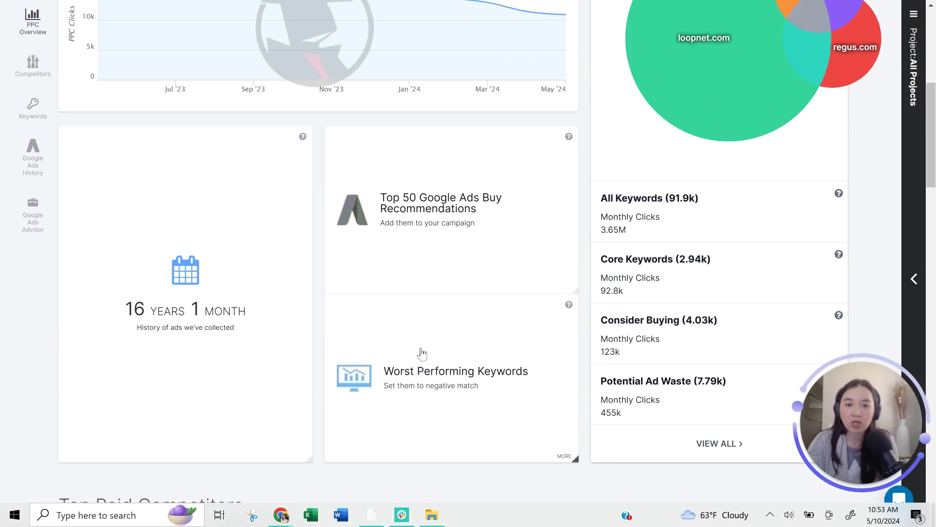
pyautogui.scroll(2, 400, 361)
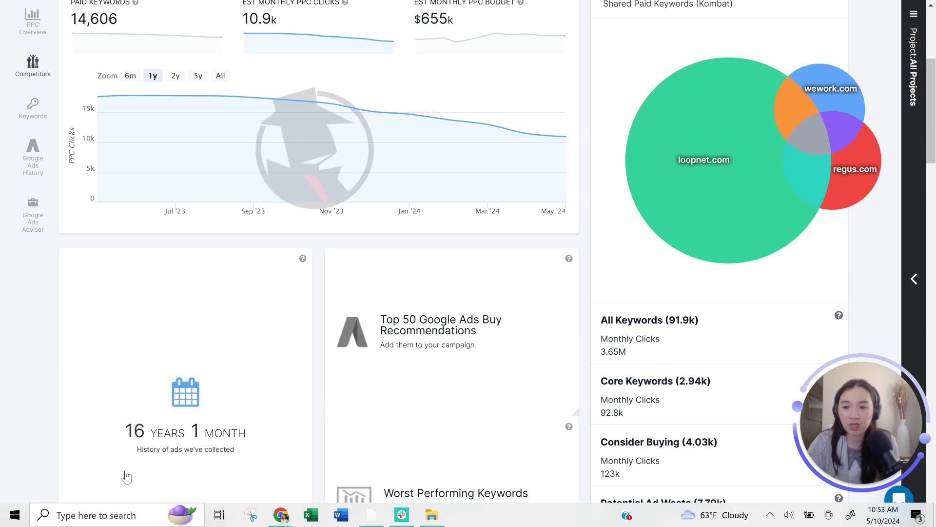
pyautogui.scroll(-1, 433, 356)
pyautogui.scroll(1, 433, 356)
pyautogui.scroll(2, 433, 356)
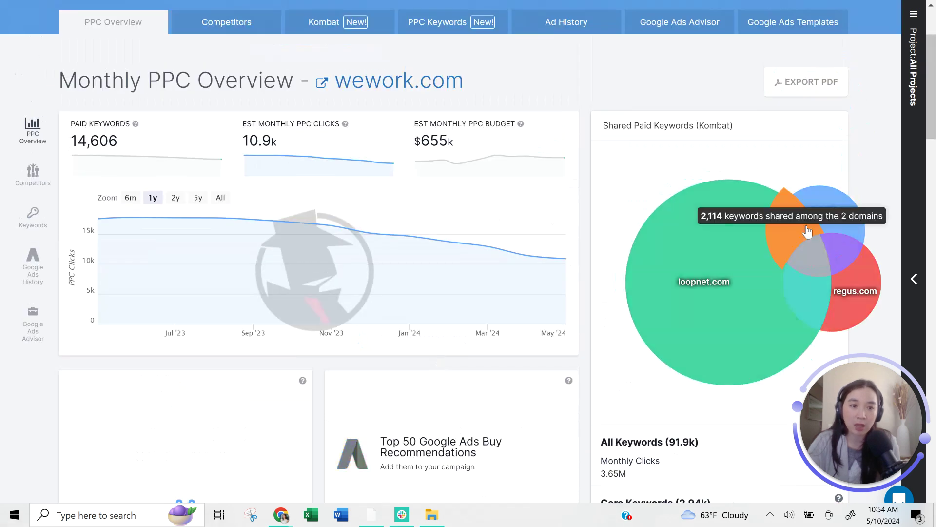
pyautogui.moveTo(836, 330)
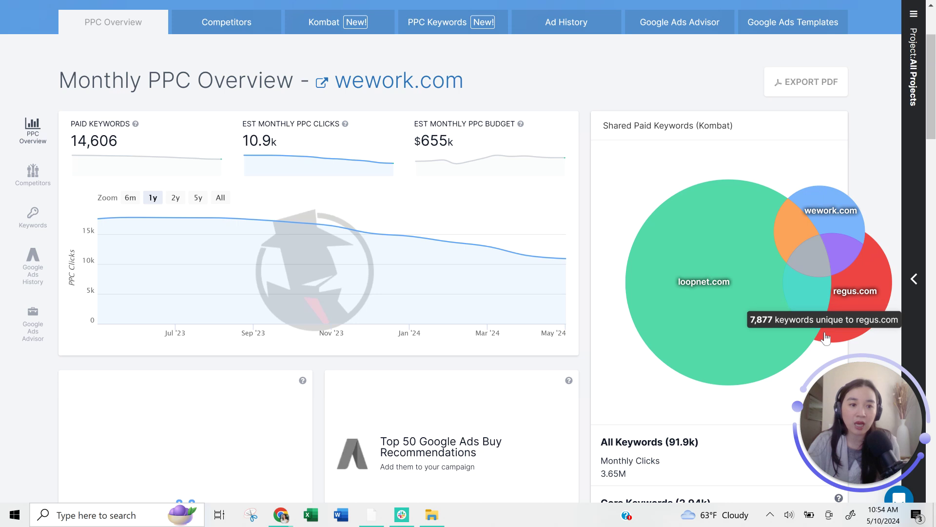
pyautogui.moveTo(800, 251)
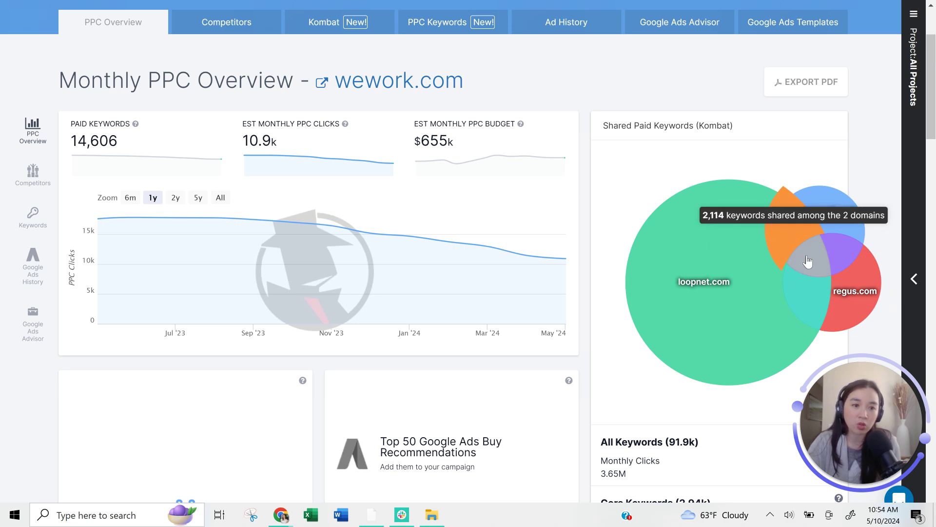
pyautogui.moveTo(817, 297)
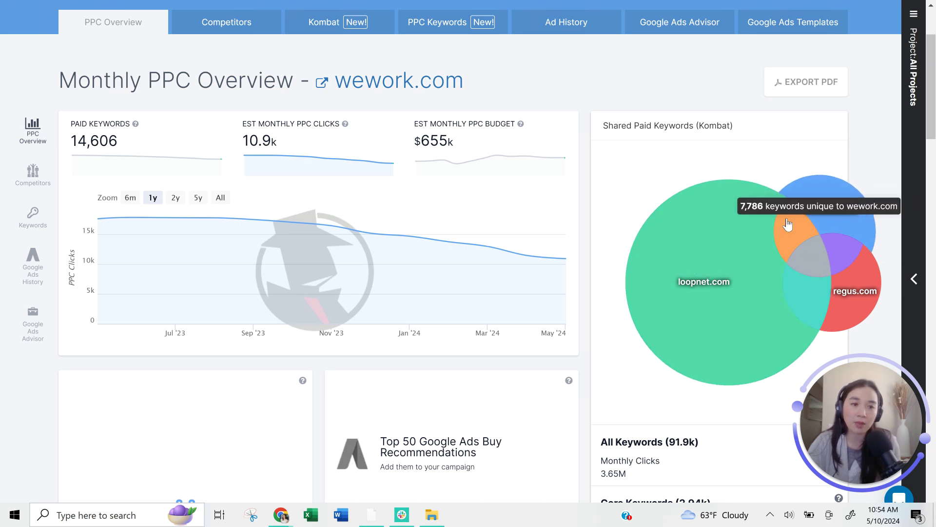
pyautogui.moveTo(775, 224)
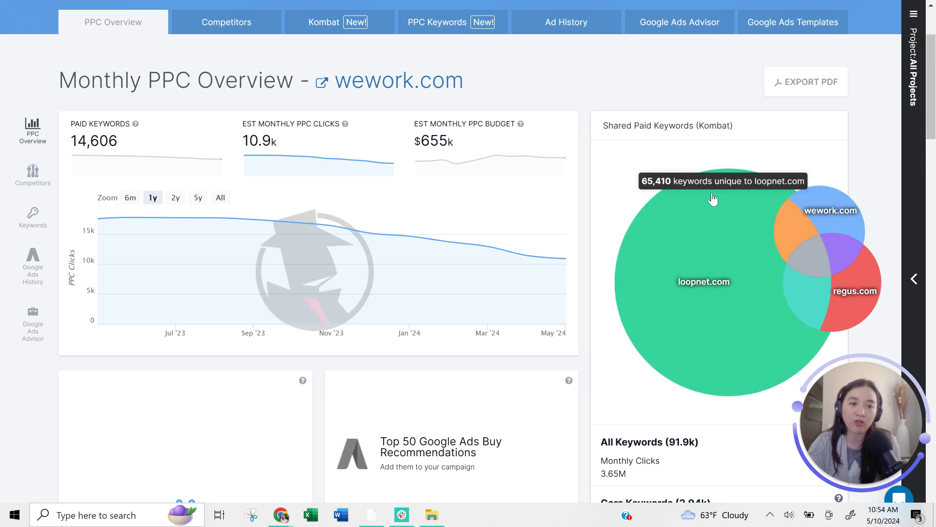
pyautogui.moveTo(817, 227)
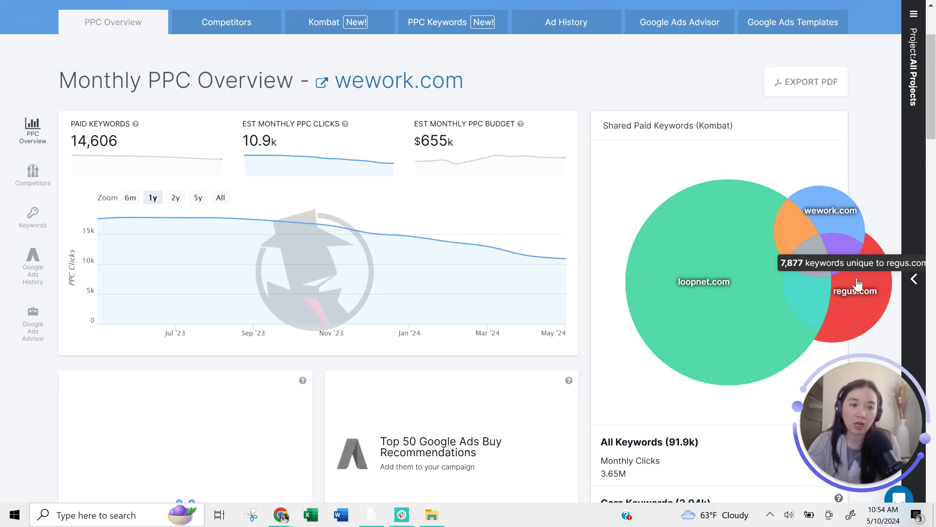
pyautogui.moveTo(738, 286)
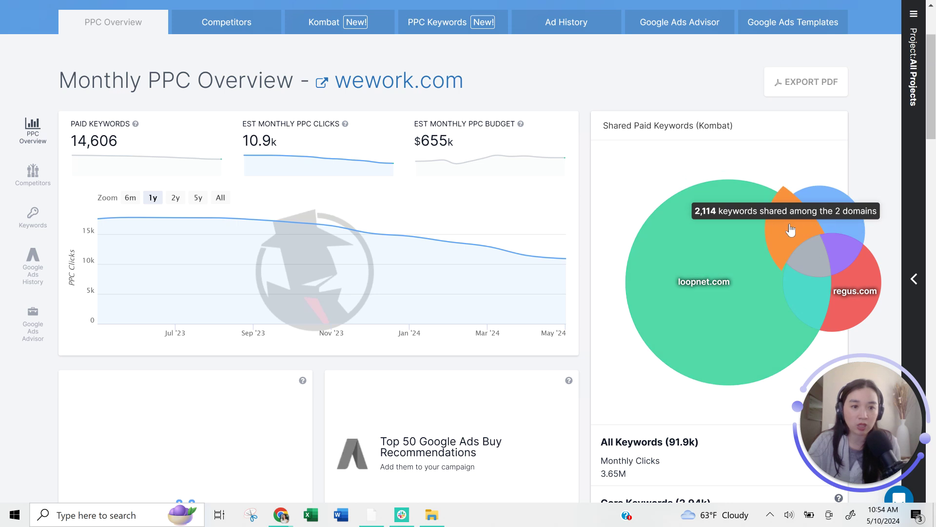
pyautogui.moveTo(846, 212)
pyautogui.moveTo(861, 291)
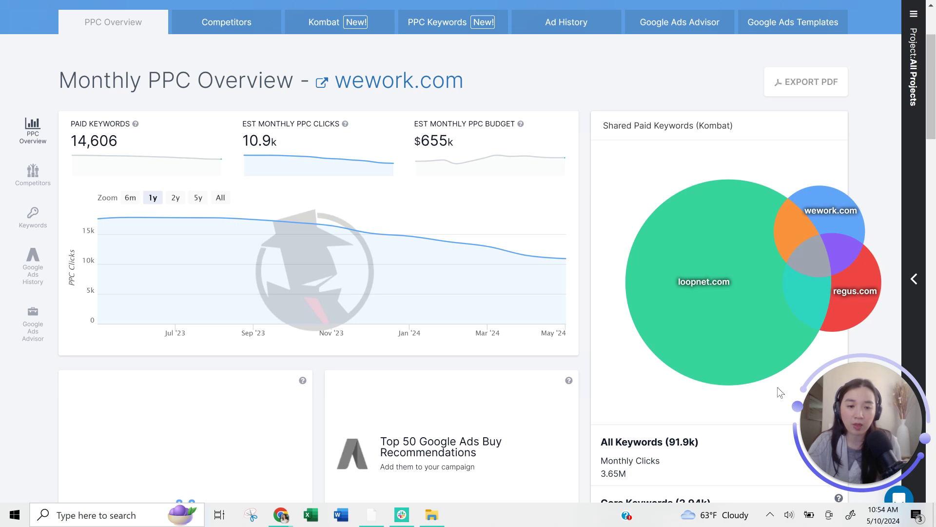
pyautogui.scroll(-3, 783, 390)
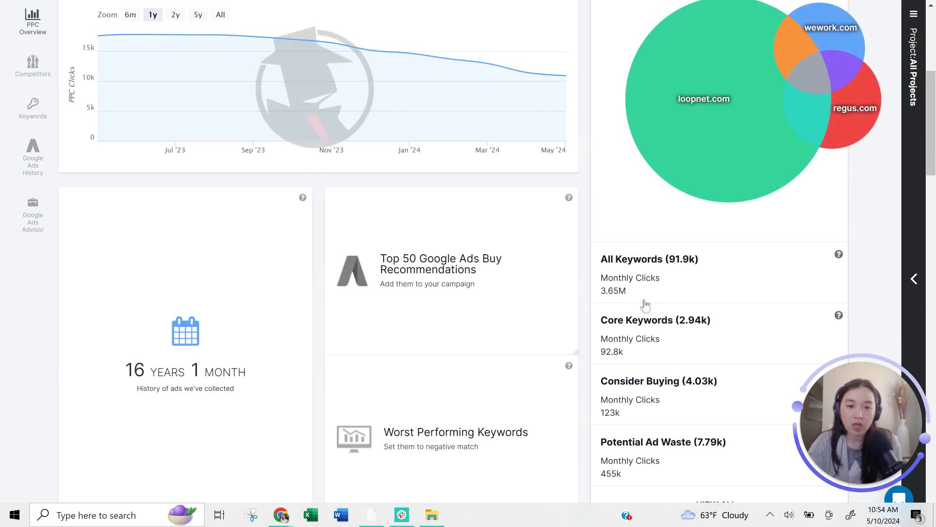
pyautogui.scroll(-5, 658, 392)
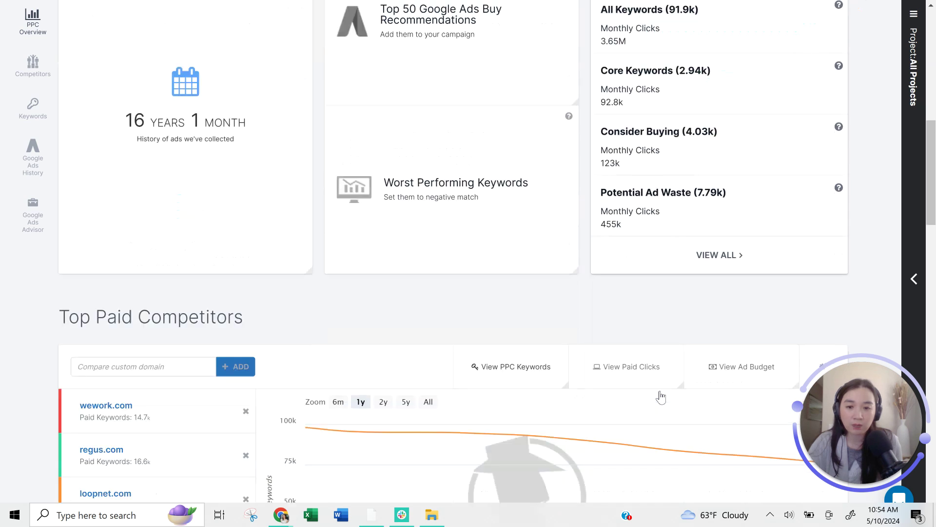
pyautogui.scroll(-3, 661, 397)
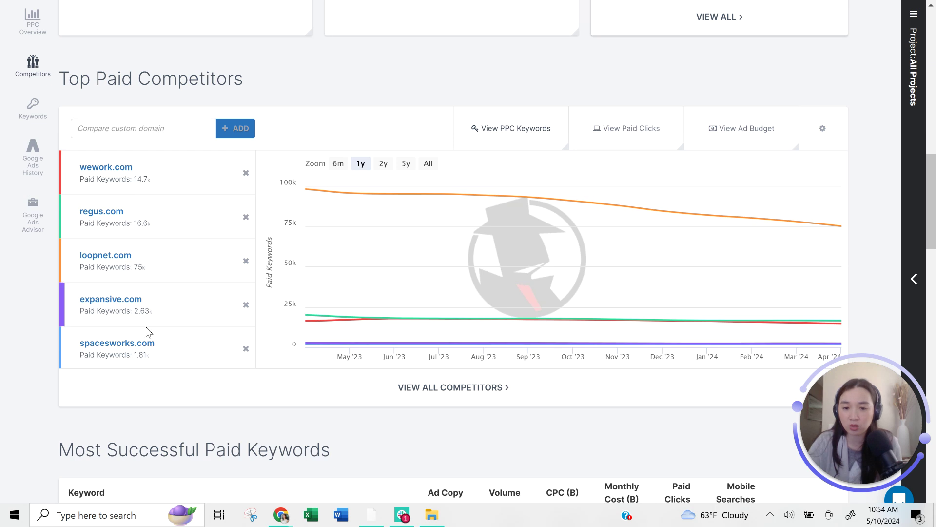
pyautogui.scroll(-5, 146, 329)
pyautogui.scroll(4, 147, 329)
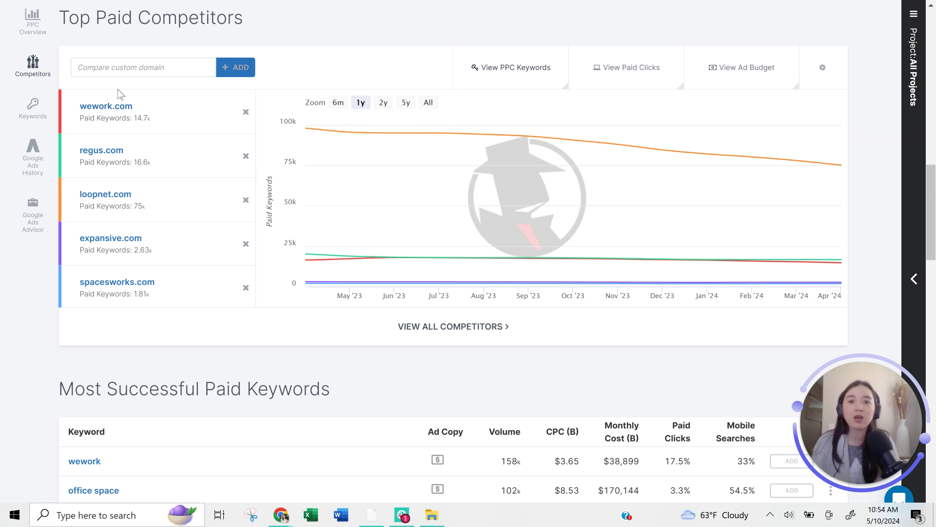
pyautogui.scroll(15, 121, 95)
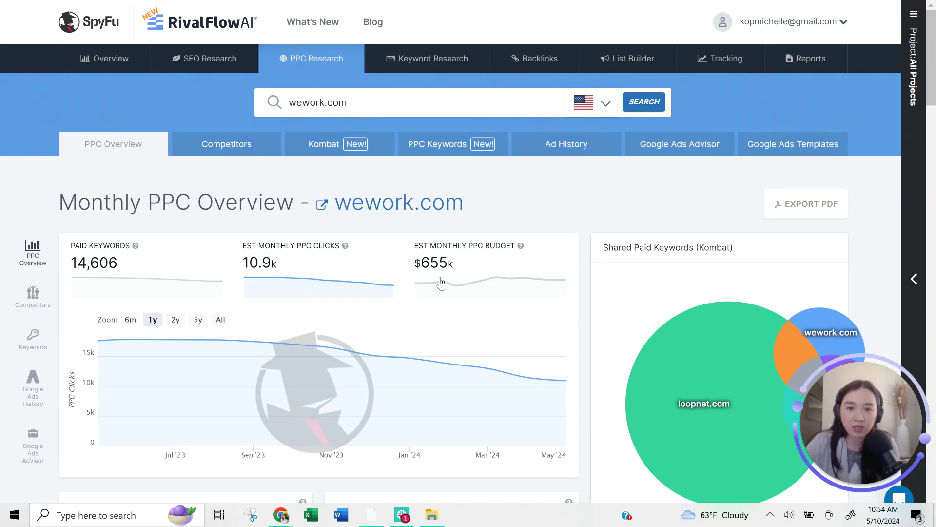
pyautogui.scroll(-4, 443, 283)
pyautogui.scroll(-15, 513, 137)
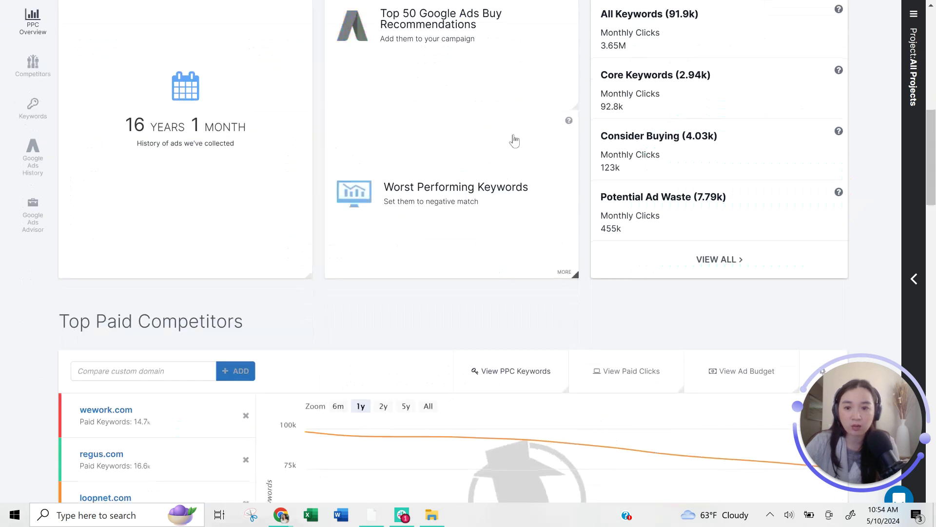
pyautogui.scroll(-2, 513, 136)
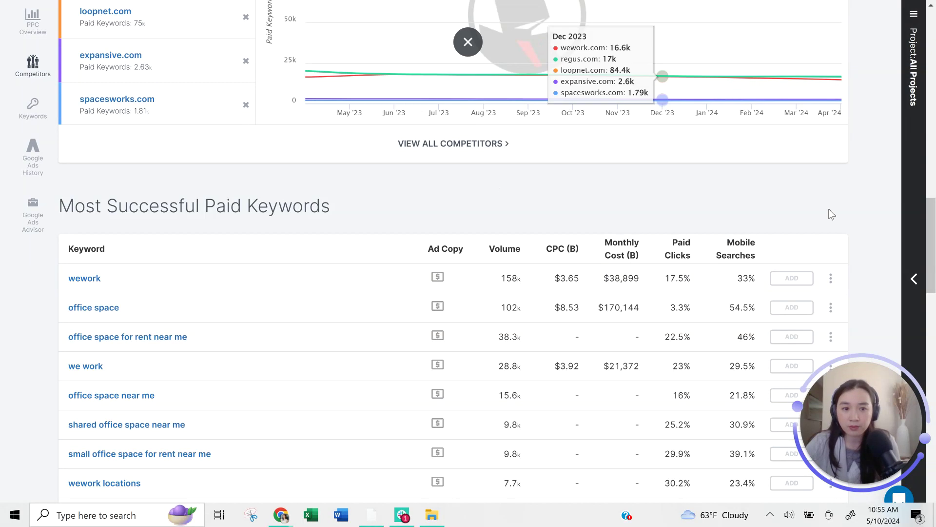
pyautogui.moveTo(752, 247)
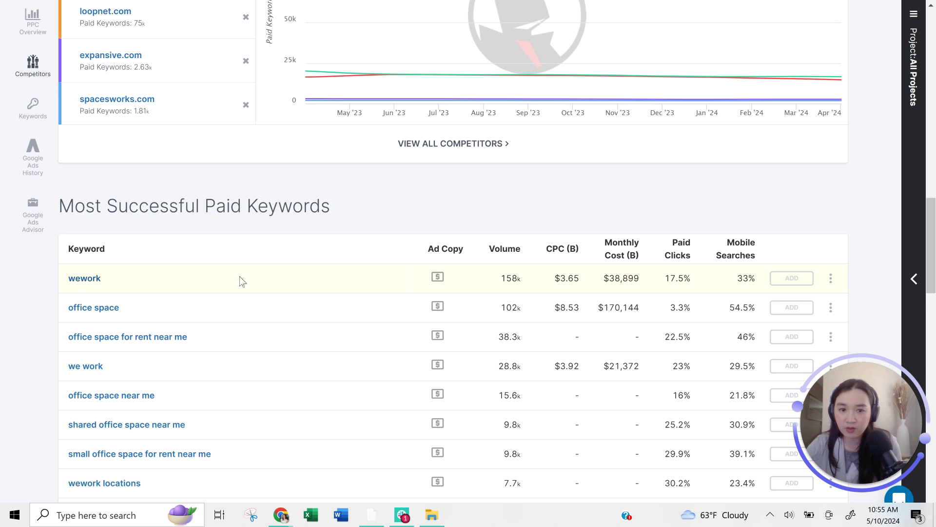
# Scroll to the wework boston ad history row and highlight its 33.3% coverage value
pyautogui.scroll(-4, 661, 378)
pyautogui.scroll(-3, 662, 382)
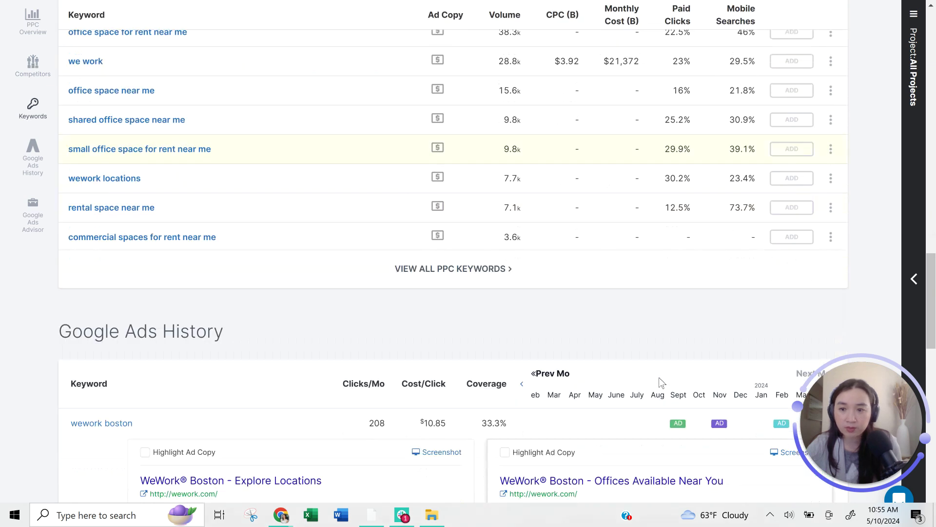
pyautogui.scroll(-5, 662, 382)
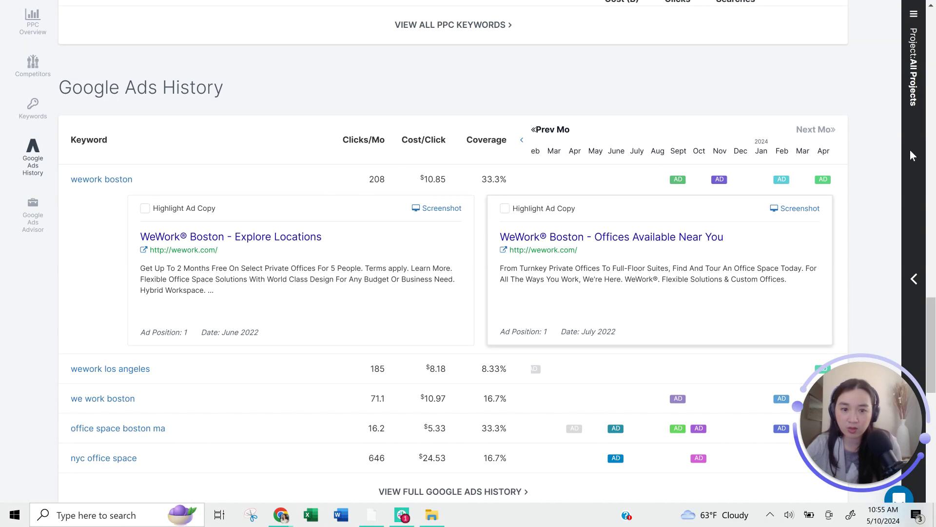
pyautogui.scroll(-3, 566, 270)
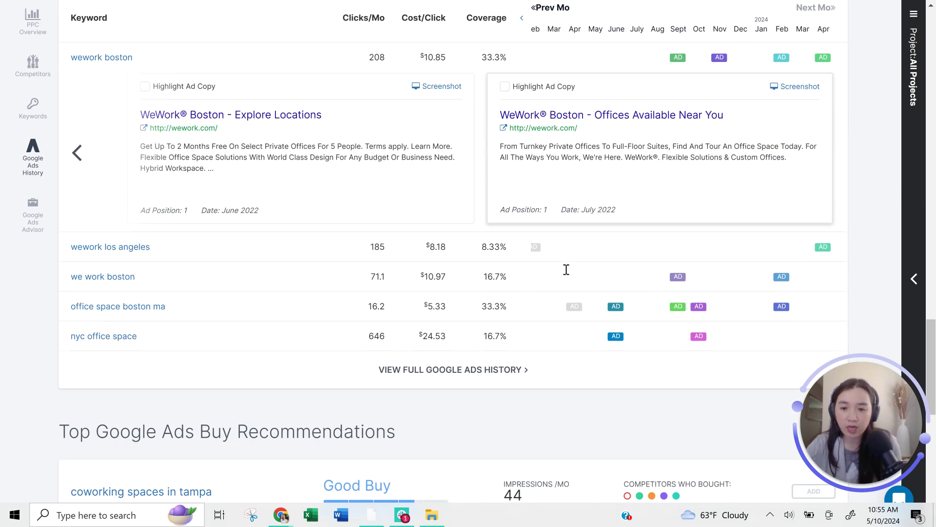
pyautogui.scroll(1, 567, 269)
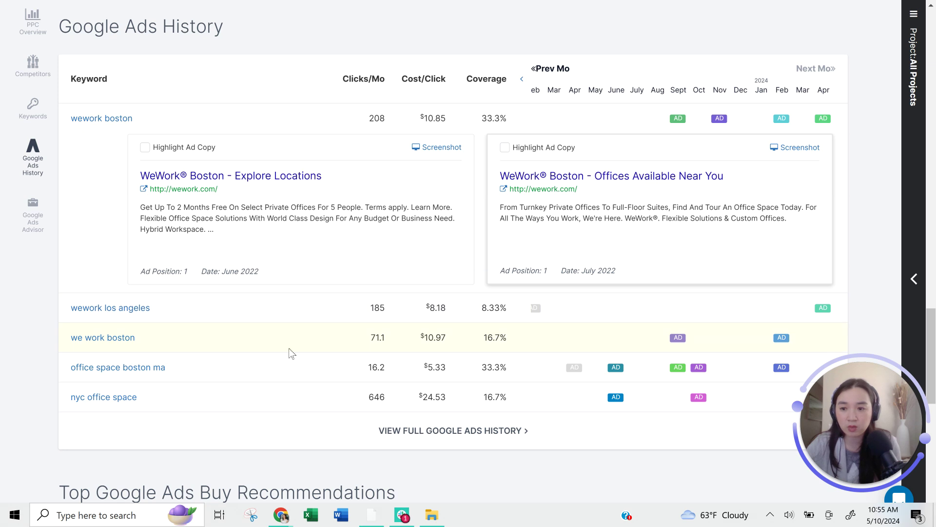
pyautogui.scroll(-4, 314, 347)
pyautogui.scroll(4, 314, 347)
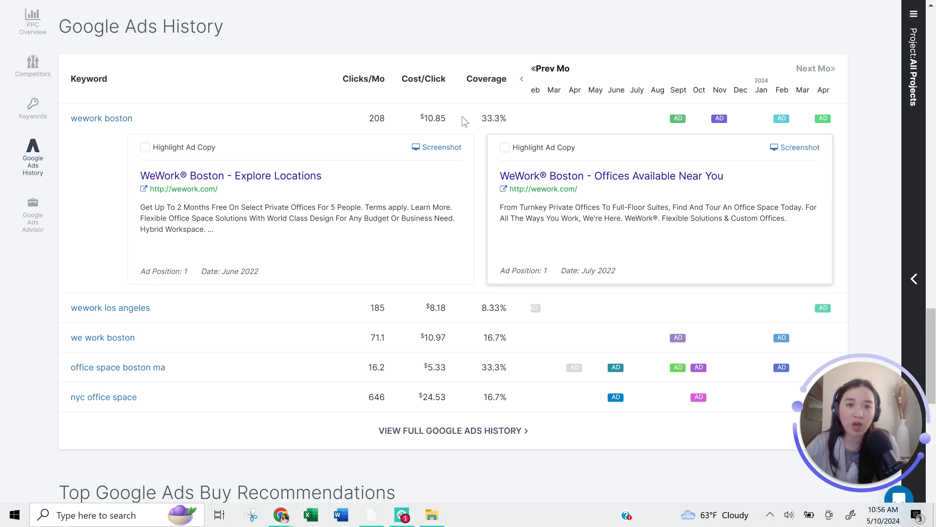
pyautogui.doubleClick(515, 120)
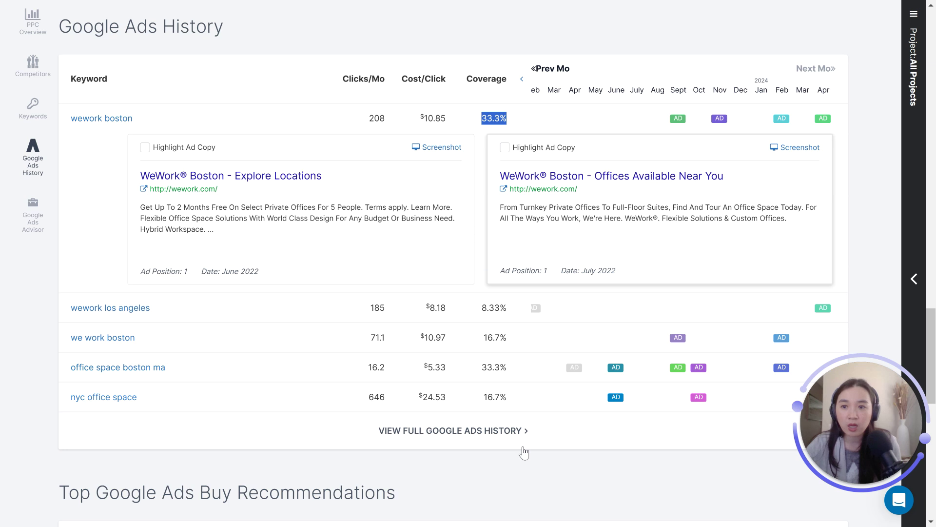
# Scroll down to Top Google Ads Buy Recommendations, selecting and then deselecting its heading
pyautogui.scroll(-2, 566, 424)
pyautogui.scroll(-5, 567, 424)
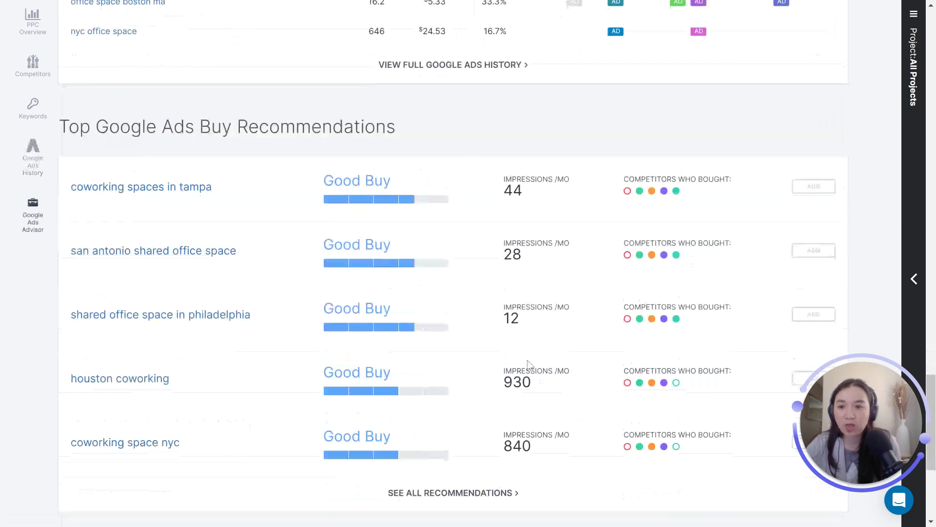
pyautogui.moveTo(88, 125); pyautogui.dragTo(460, 139)
pyautogui.click(468, 137)
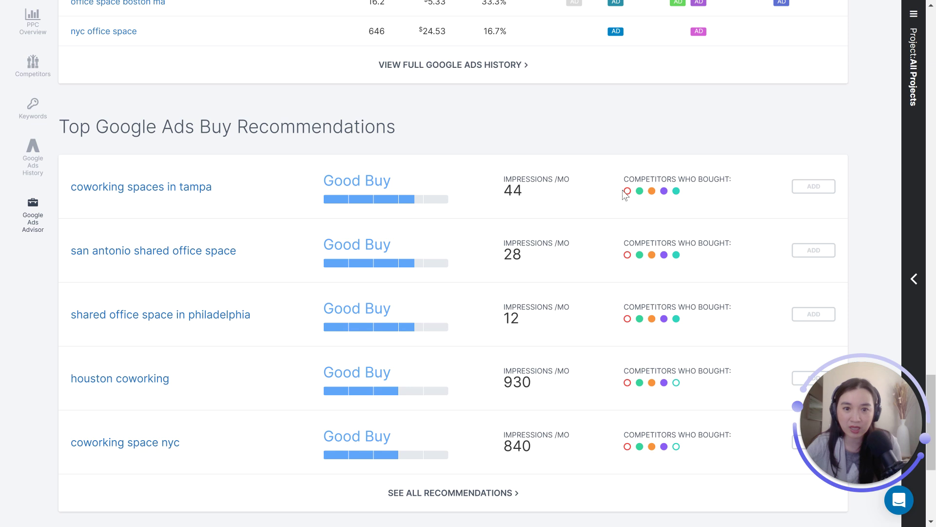
# Read the Good Buy rating explanation and review the five Good Buy keywords, led by houston coworking
pyautogui.scroll(-1, 670, 217)
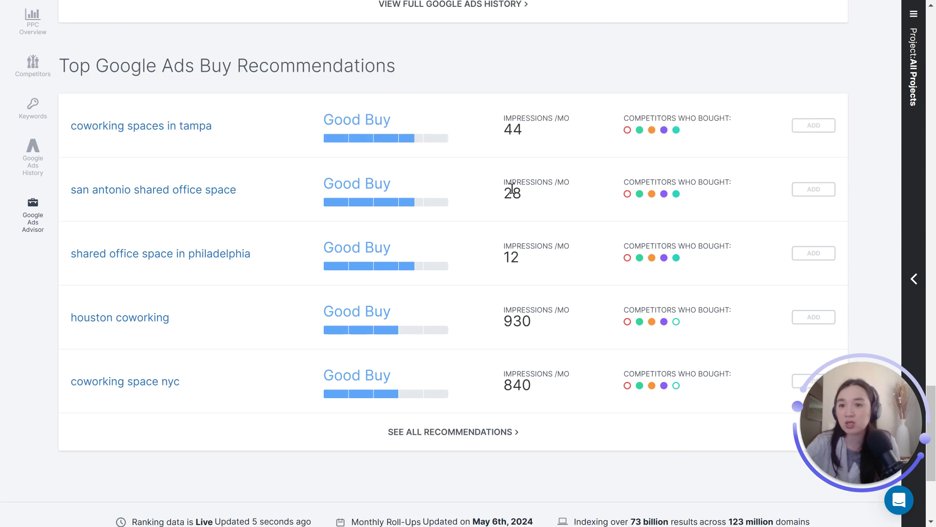
pyautogui.moveTo(334, 184)
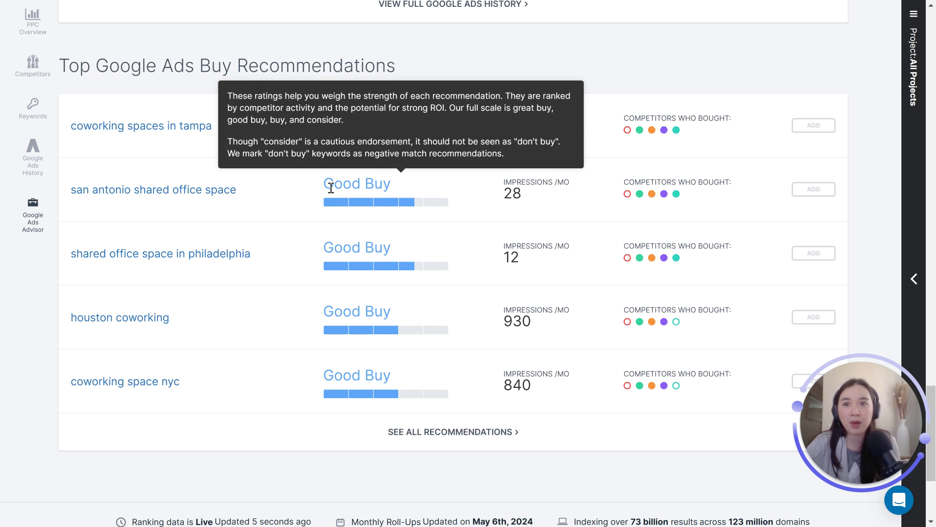
pyautogui.scroll(-2, 321, 336)
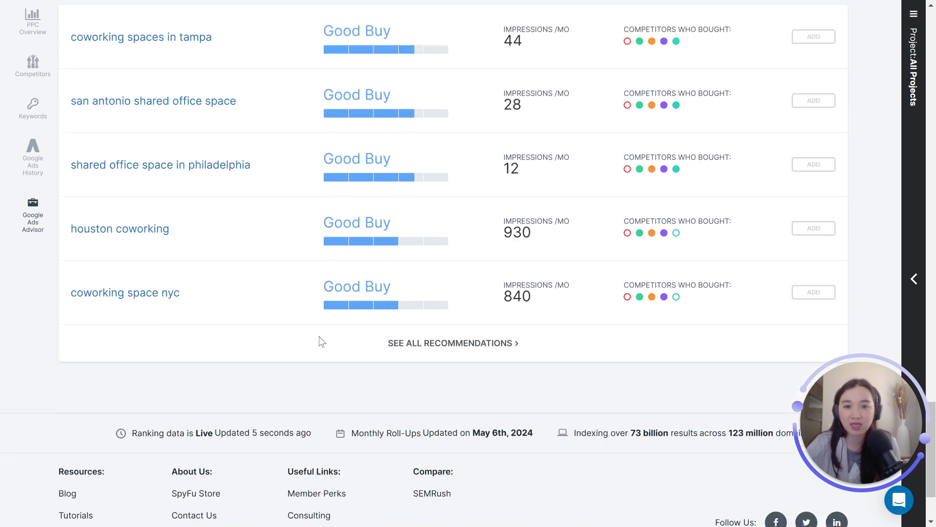
pyautogui.scroll(3, 319, 336)
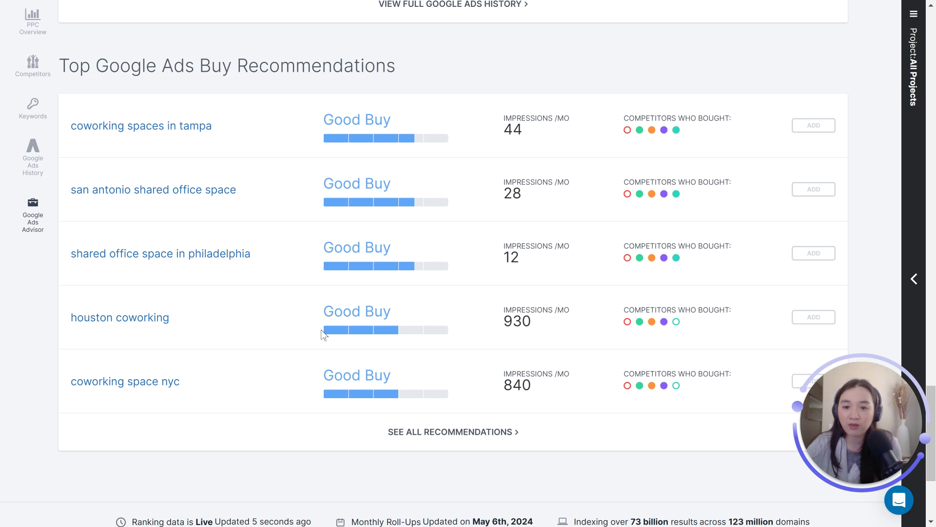
pyautogui.scroll(3, 322, 335)
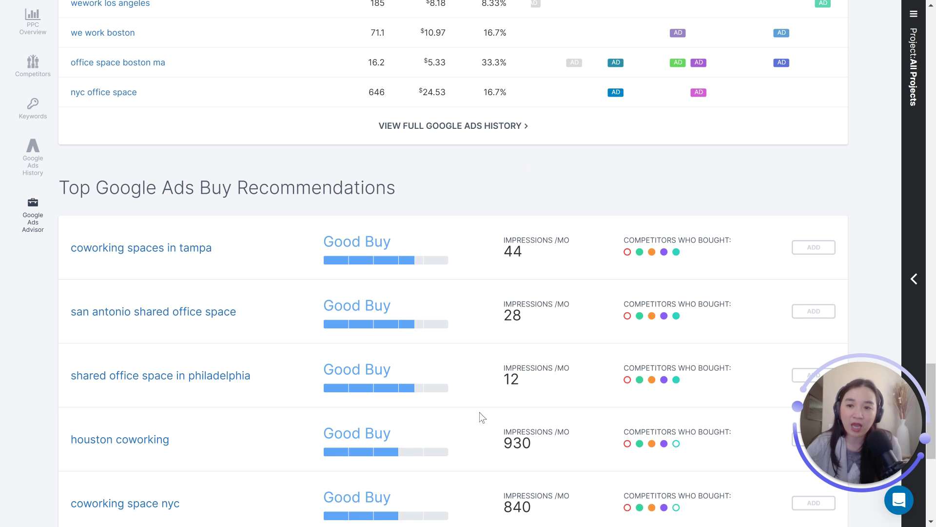
pyautogui.scroll(-3, 274, 281)
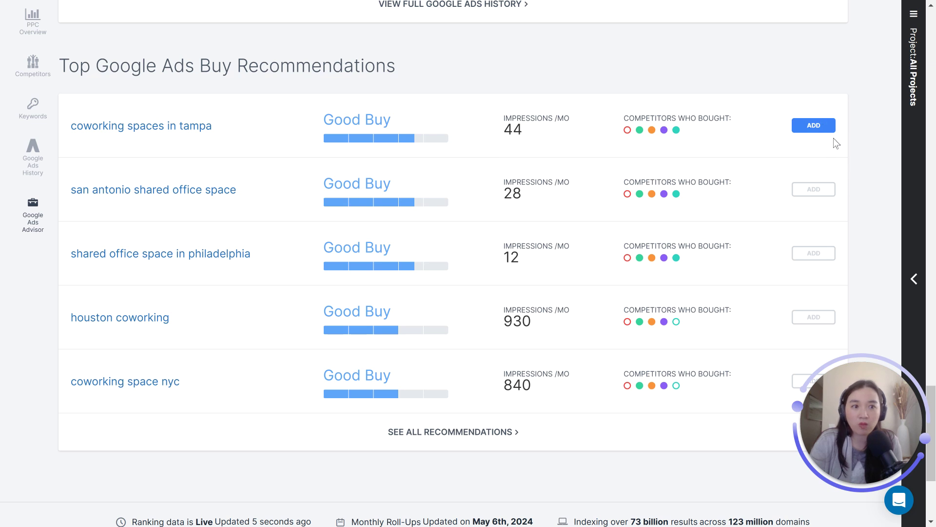
pyautogui.scroll(5, 665, 163)
pyautogui.scroll(-4, 522, 130)
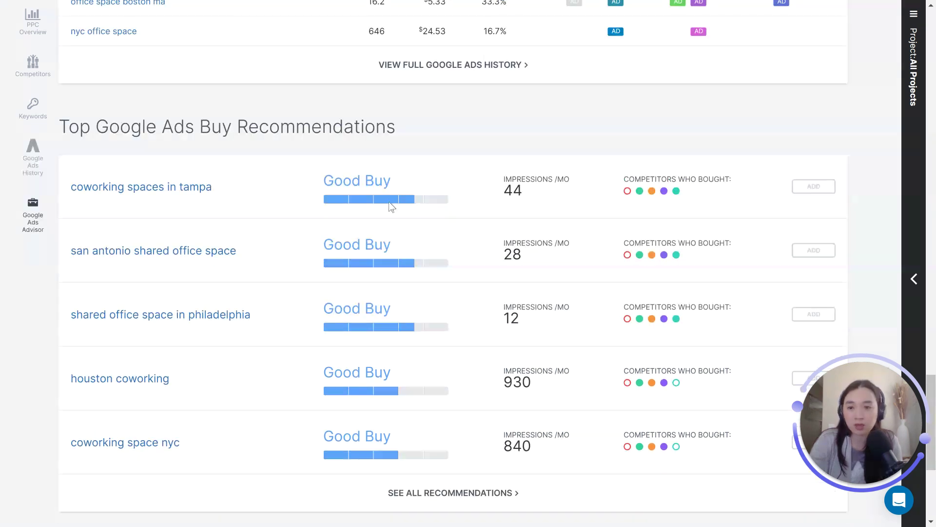
# Scroll back up through Top Paid Competitors to the Monthly PPC Overview
pyautogui.scroll(6, 351, 207)
pyautogui.scroll(12, 314, 211)
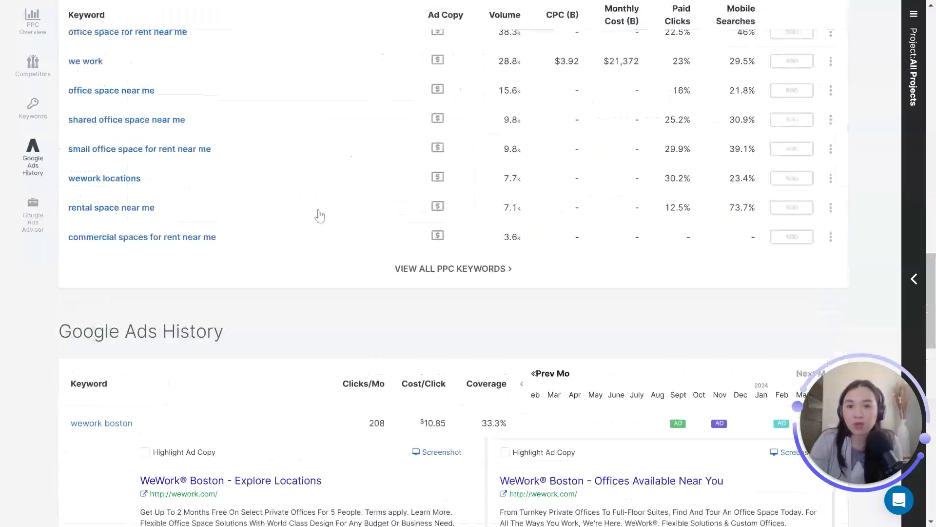
pyautogui.scroll(6, 317, 216)
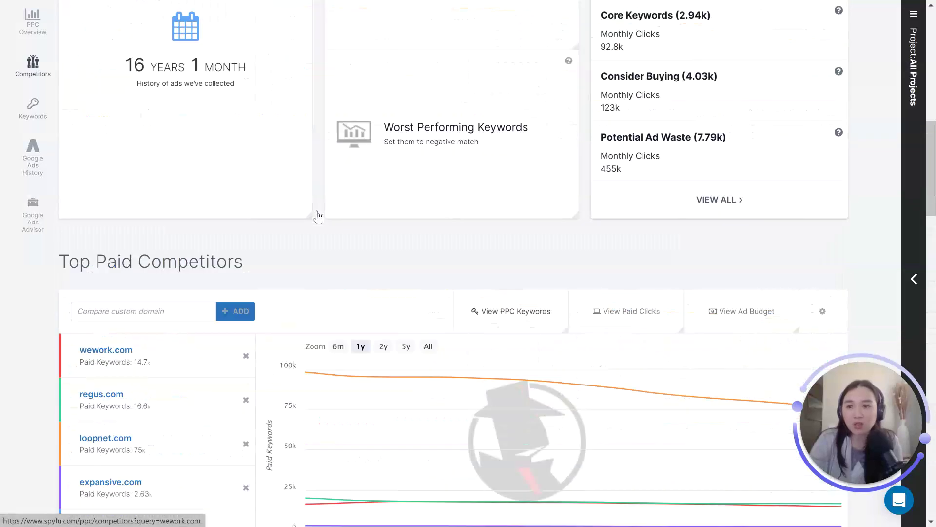
pyautogui.scroll(7, 316, 210)
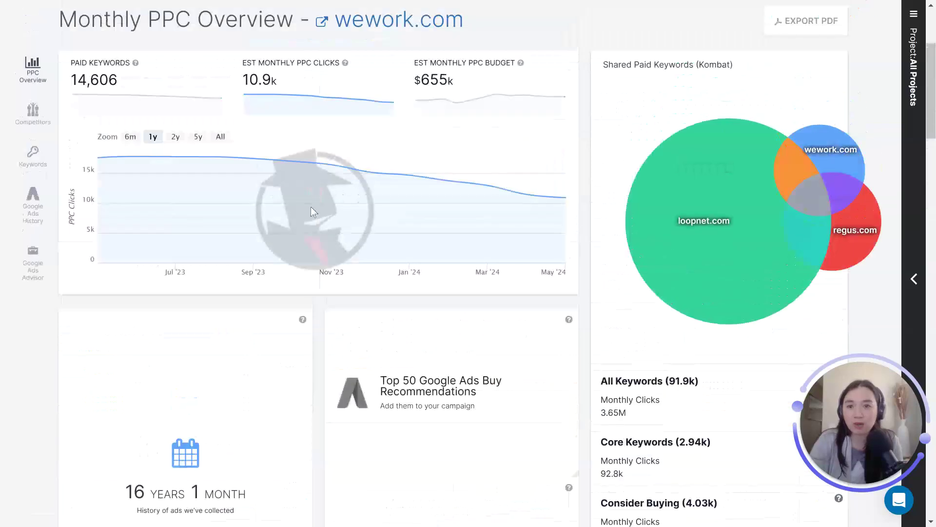
pyautogui.scroll(3, 307, 205)
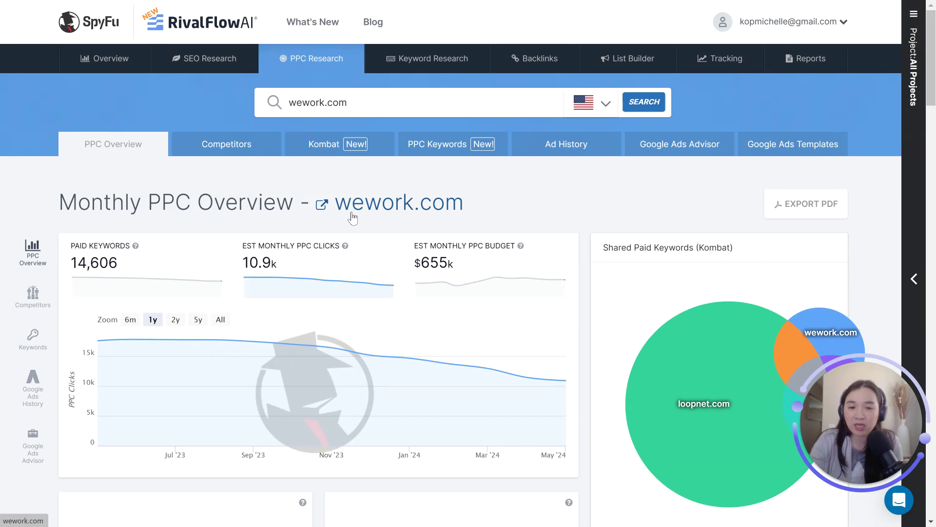
pyautogui.scroll(-4, 563, 300)
pyautogui.scroll(-2, 563, 299)
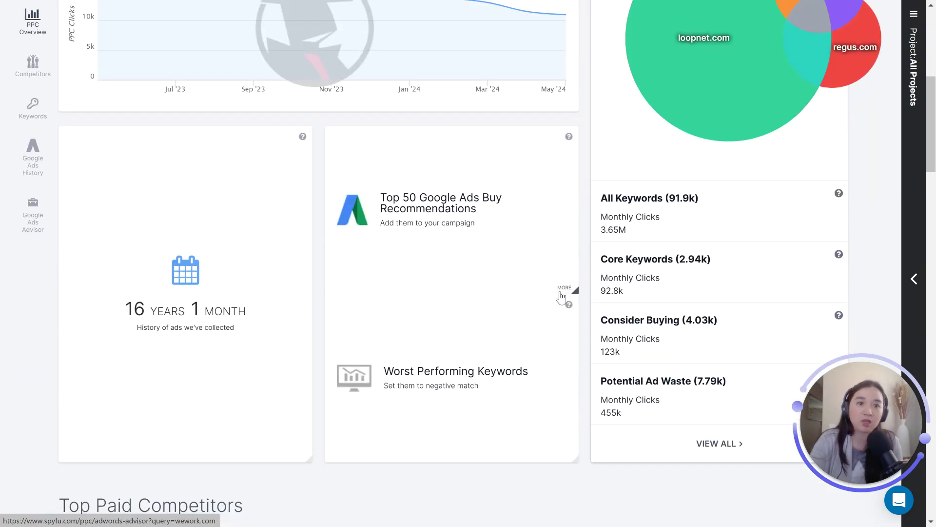
pyautogui.scroll(-8, 561, 296)
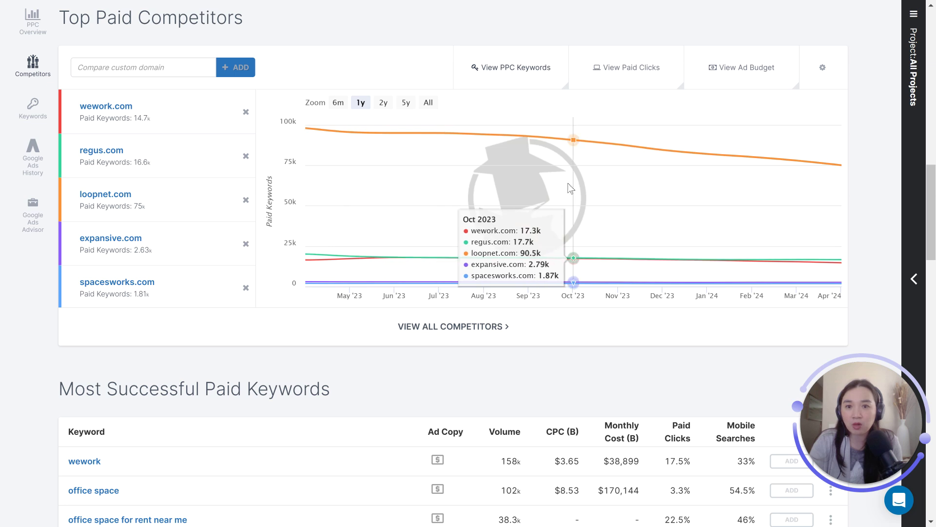
# Review the overview's 14,606 paid keywords, 10.9k monthly clicks and $655k budget
pyautogui.scroll(8, 616, 168)
pyautogui.scroll(6, 605, 171)
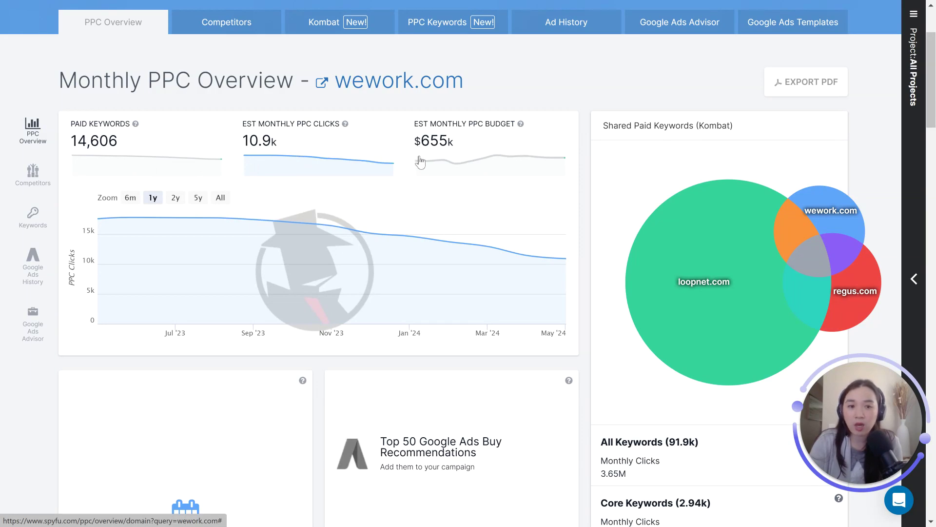
pyautogui.scroll(-5, 726, 252)
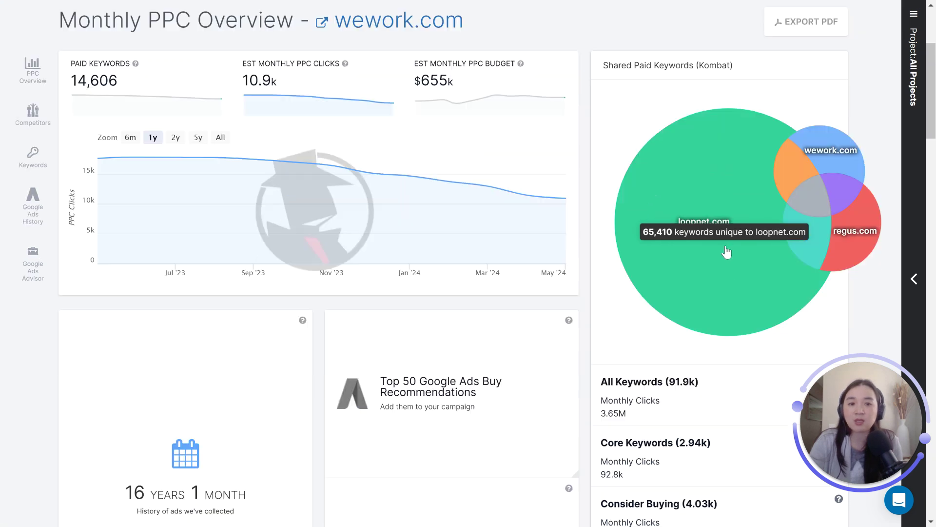
pyautogui.scroll(-3, 724, 251)
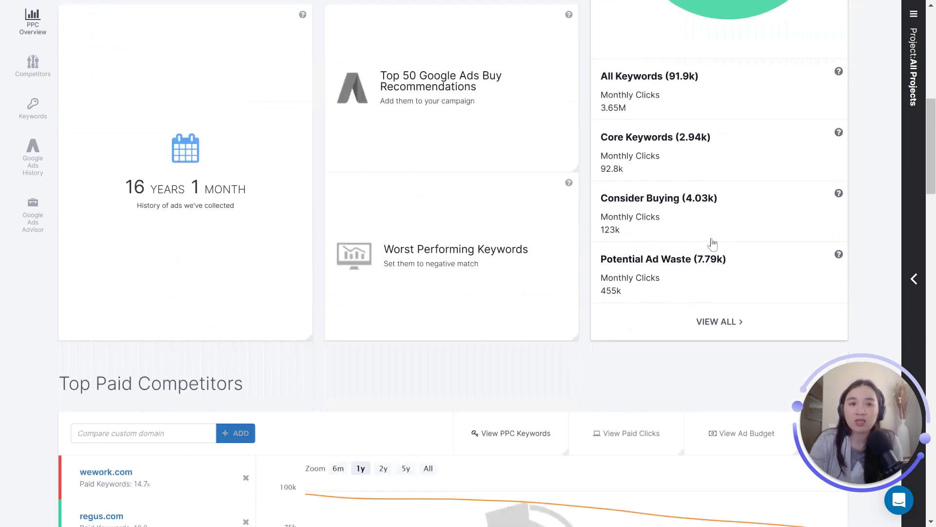
pyautogui.scroll(-7, 719, 227)
pyautogui.scroll(14, 721, 222)
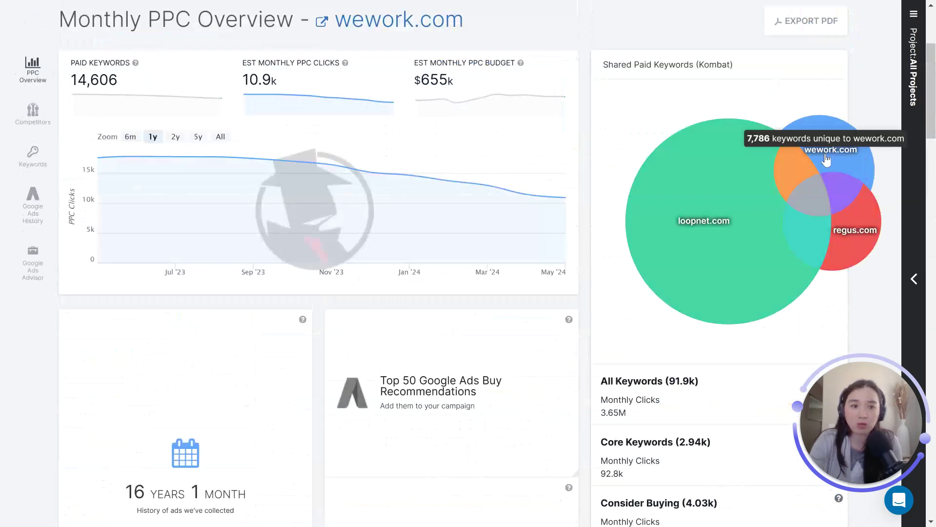
# Open the Kombat comparison of wework.com, regus.com and loopnet.com and inspect its Venn diagram
pyautogui.click(742, 196)
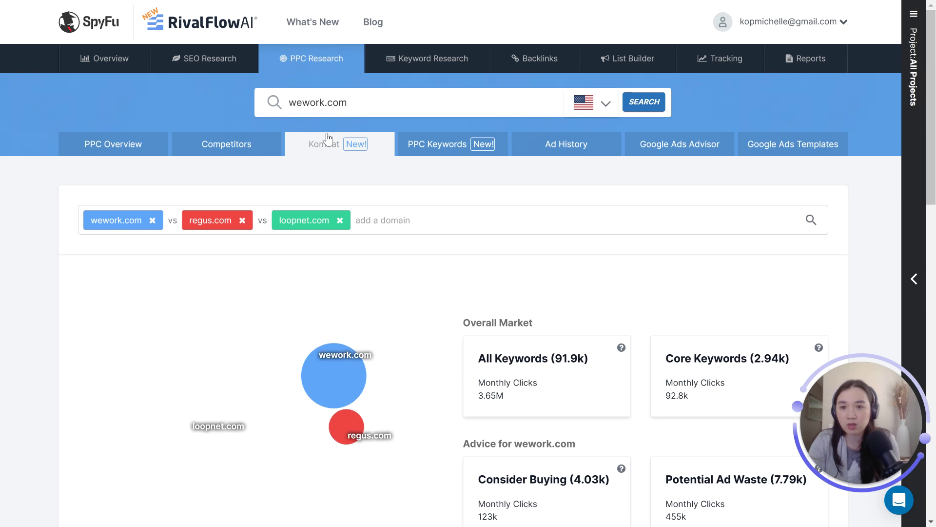
pyautogui.scroll(-1, 495, 233)
pyautogui.scroll(-12, 495, 232)
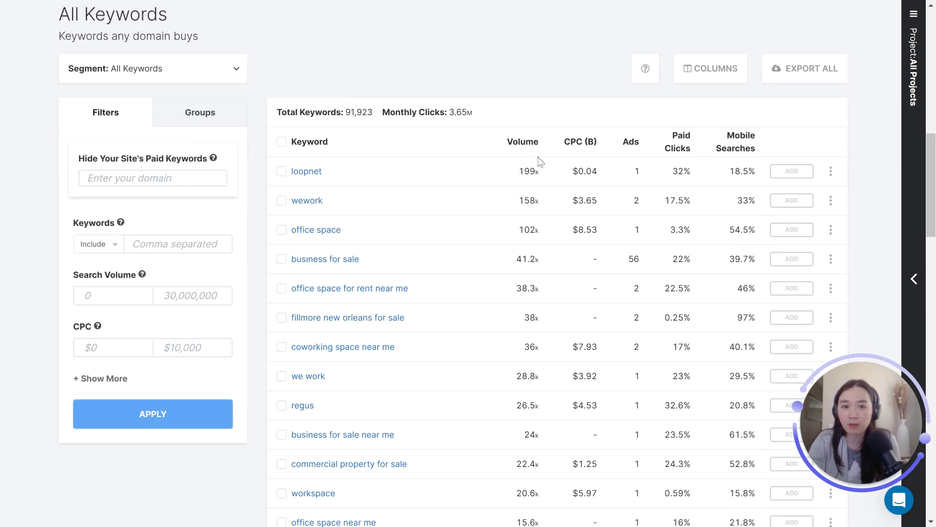
pyautogui.scroll(6, 529, 156)
pyautogui.scroll(3, 351, 173)
pyautogui.moveTo(295, 191)
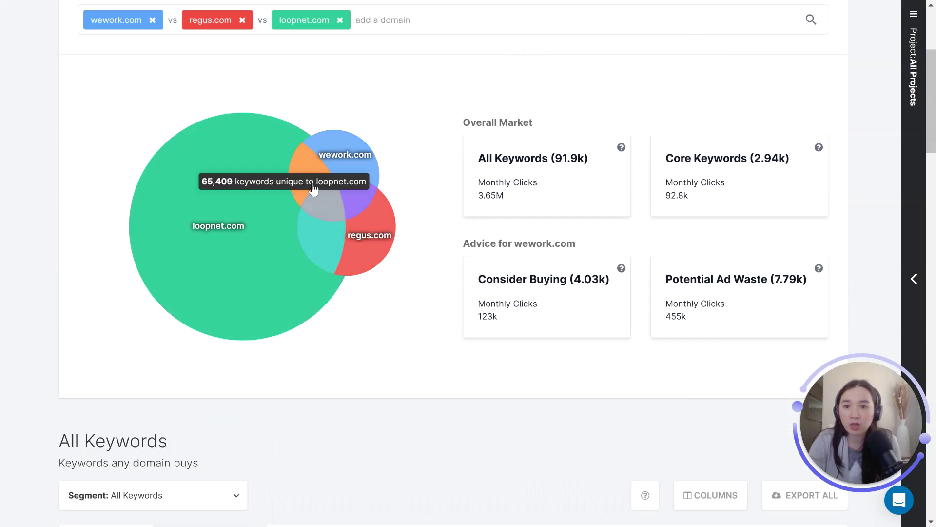
# Review the Overall Market figures (91,923 keywords, 3.65M monthly clicks) and Advice for wework.com
pyautogui.scroll(-8, 381, 303)
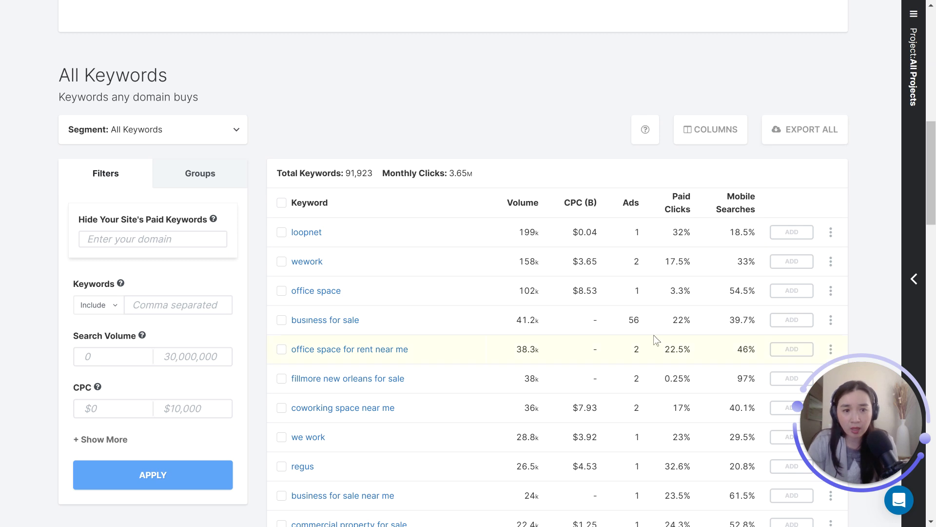
pyautogui.scroll(-10, 571, 305)
pyautogui.scroll(-20, 570, 305)
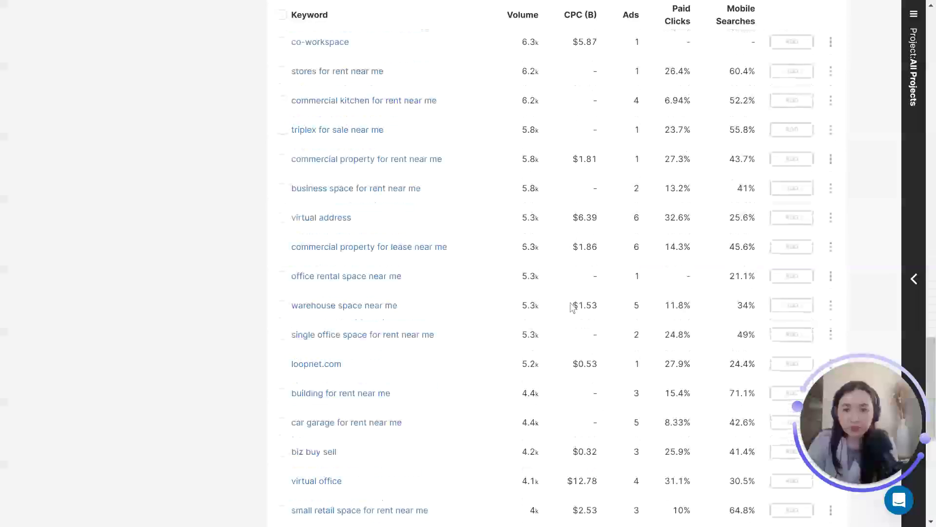
pyautogui.scroll(20, 570, 302)
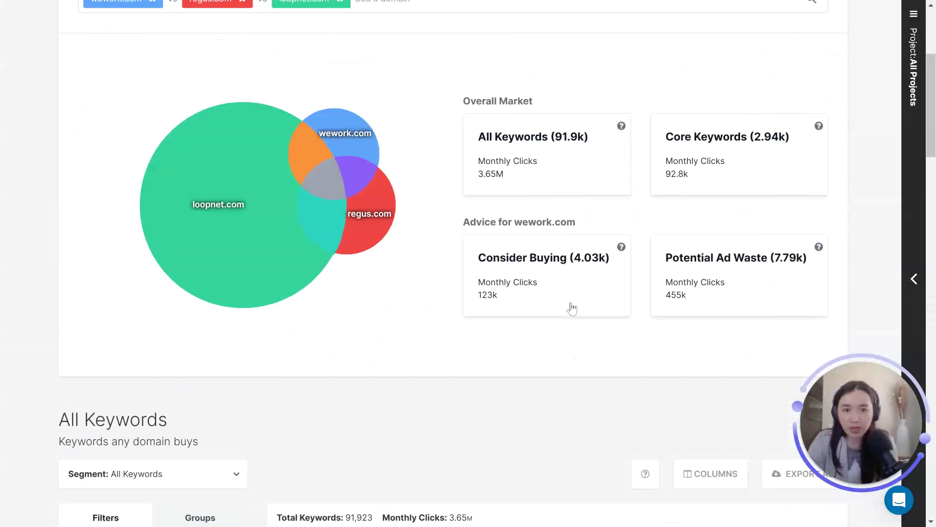
pyautogui.scroll(-3, 514, 303)
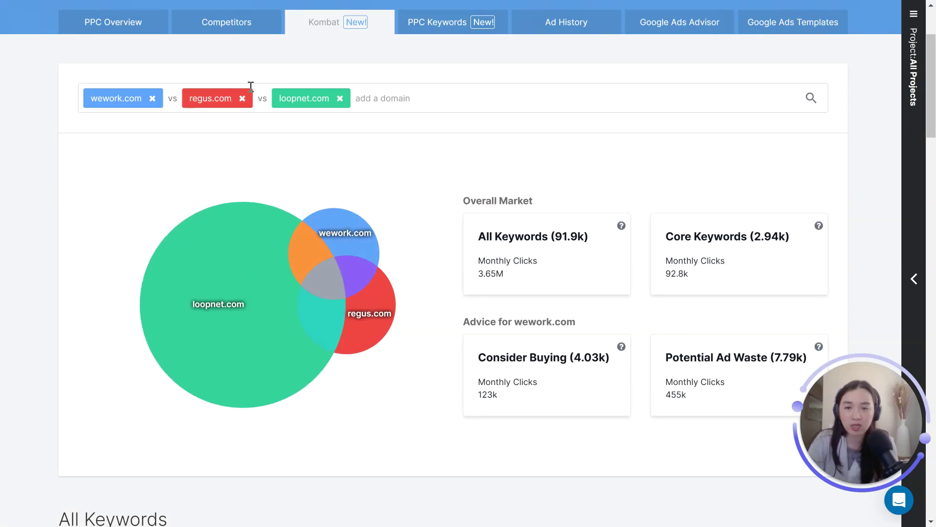
pyautogui.scroll(-5, 455, 271)
pyautogui.scroll(-3, 320, 302)
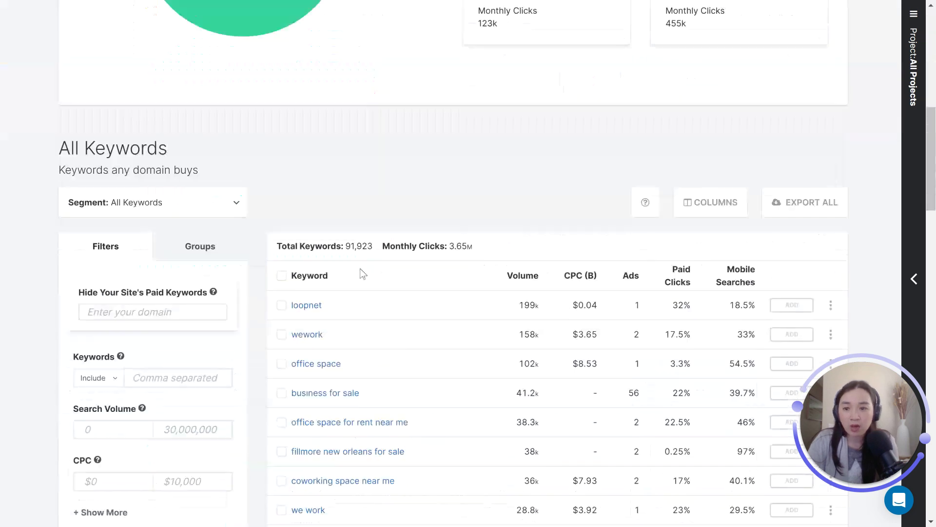
pyautogui.scroll(-3, 361, 274)
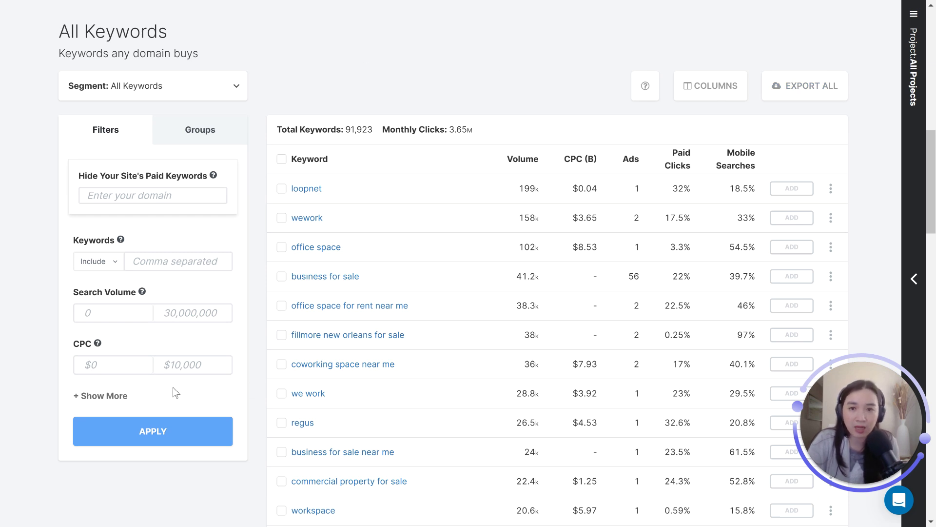
pyautogui.scroll(12, 321, 380)
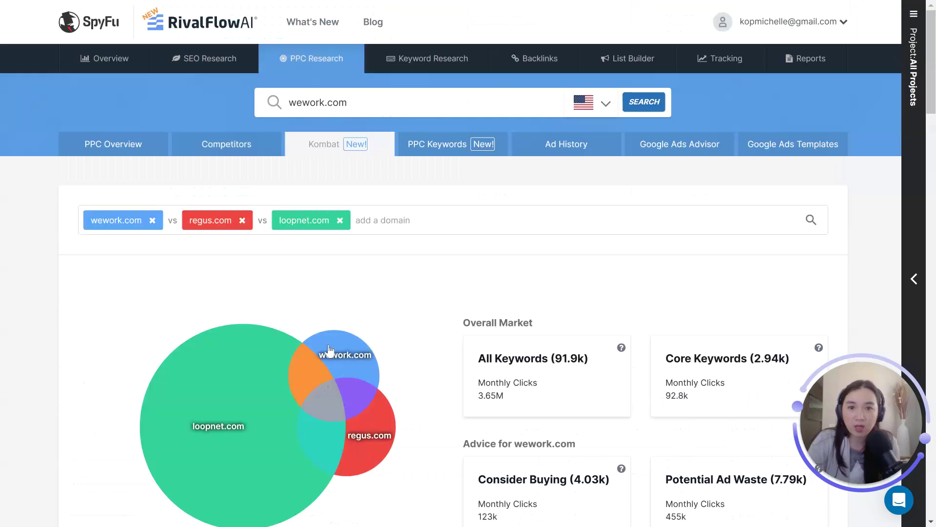
# Open wework.com's PPC Keywords list of 14,606 keywords, led by 'wework' at 158k volume
pyautogui.click(466, 153)
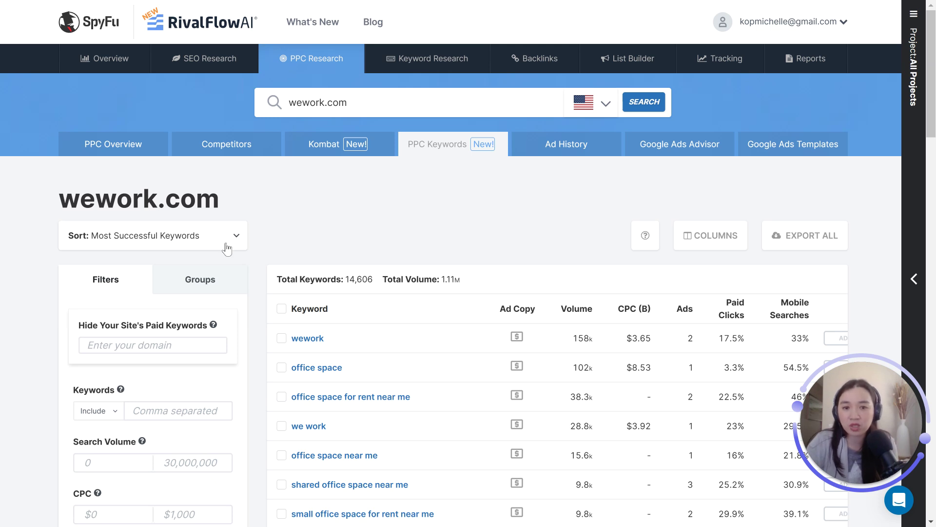
pyautogui.scroll(-5, 553, 373)
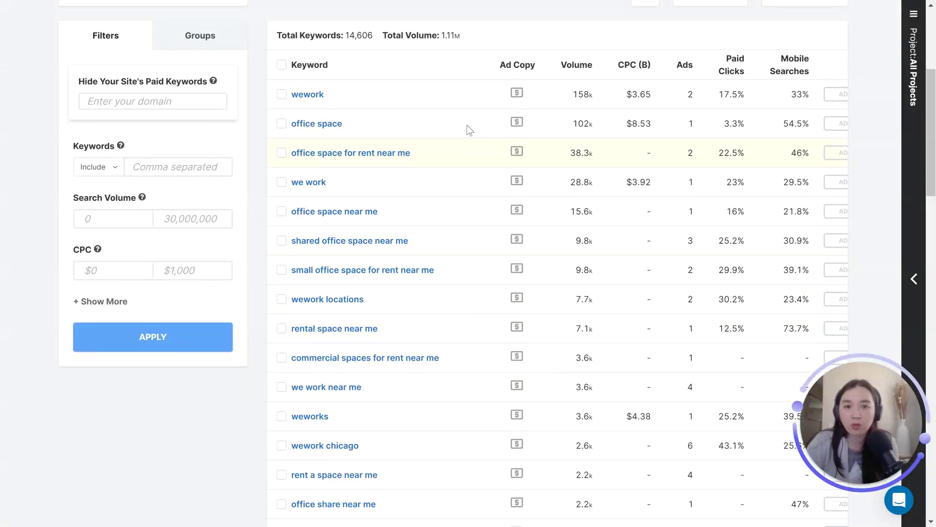
pyautogui.scroll(3, 393, 155)
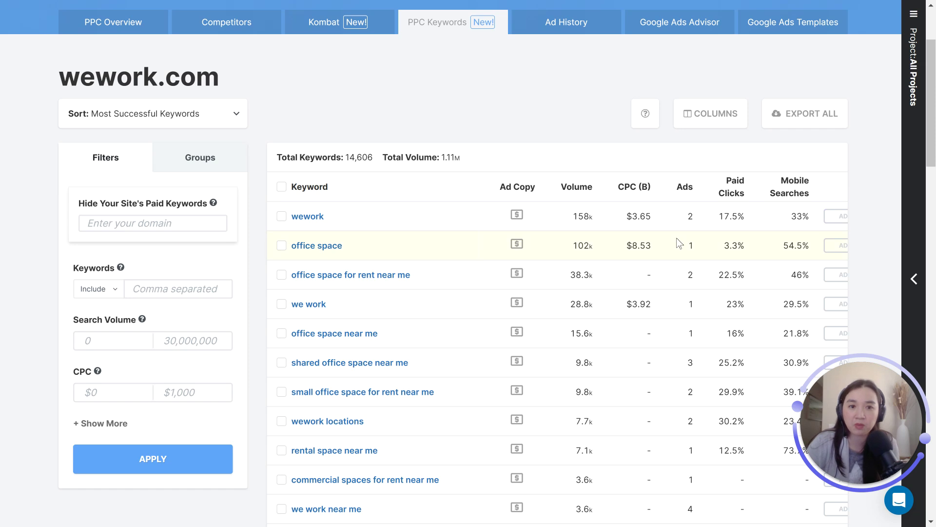
pyautogui.scroll(3, 679, 242)
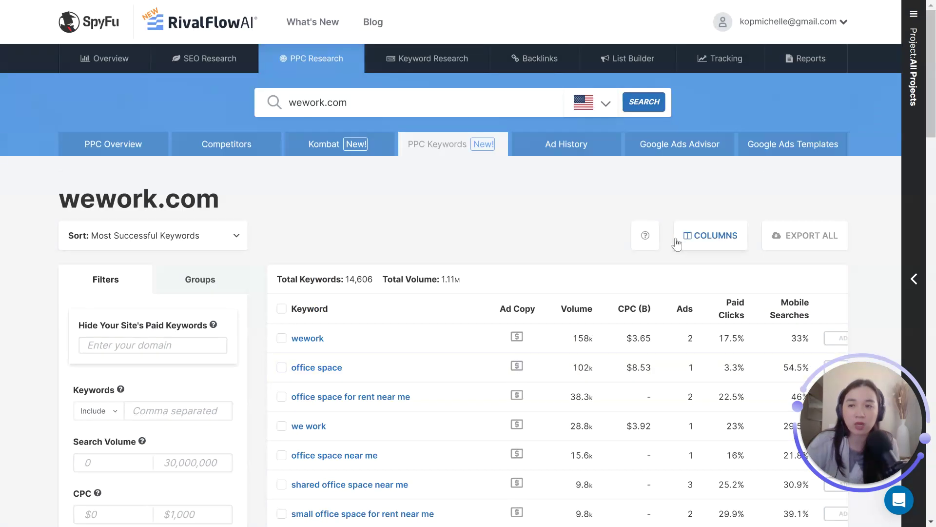
pyautogui.scroll(-3, 677, 242)
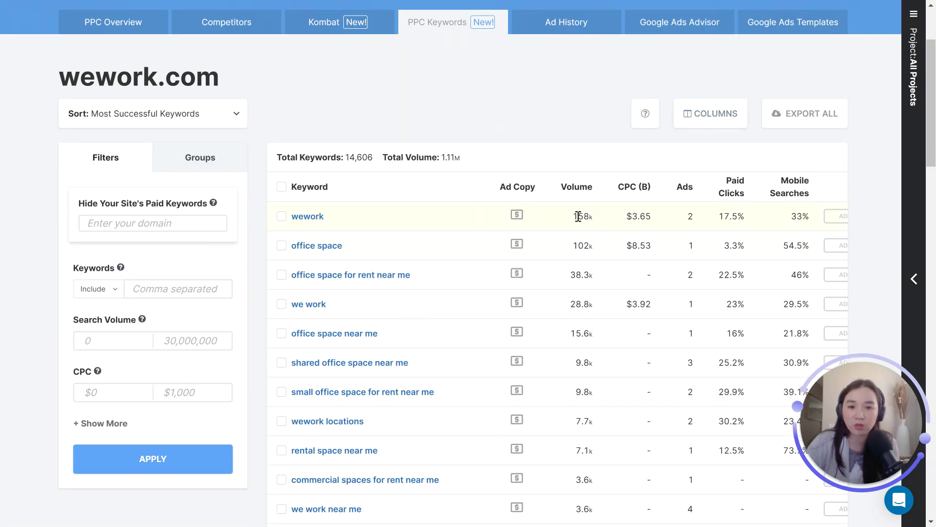
# Preview wework.com's ad copies through the keyword table's Ad Copy icons
pyautogui.moveTo(524, 223)
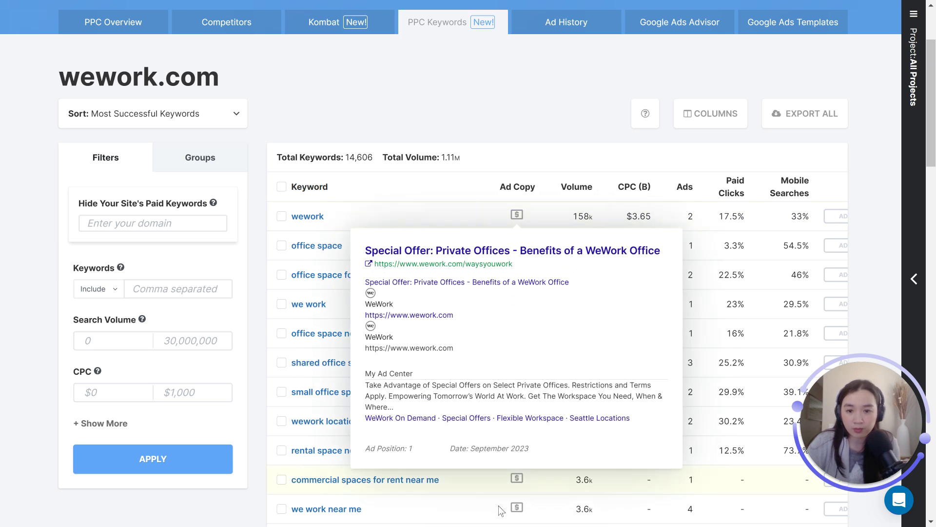
pyautogui.moveTo(518, 510)
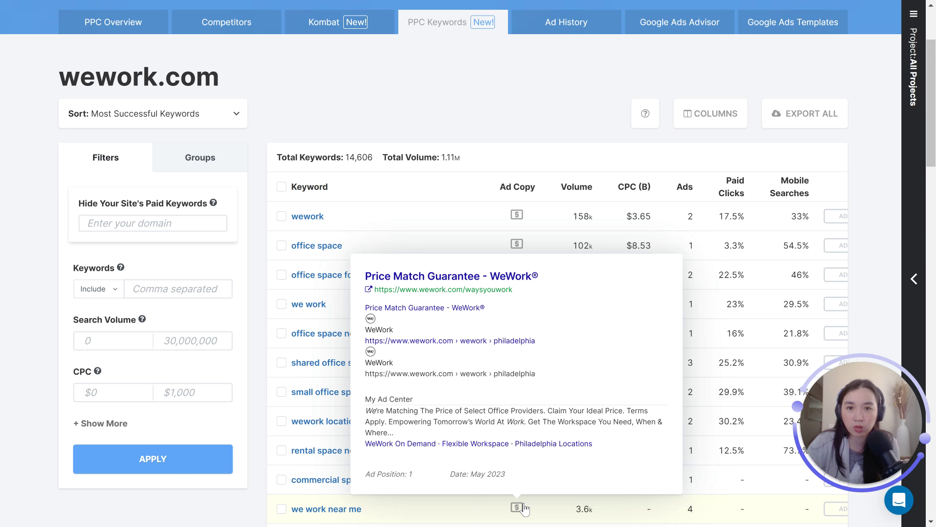
pyautogui.scroll(-12, 628, 245)
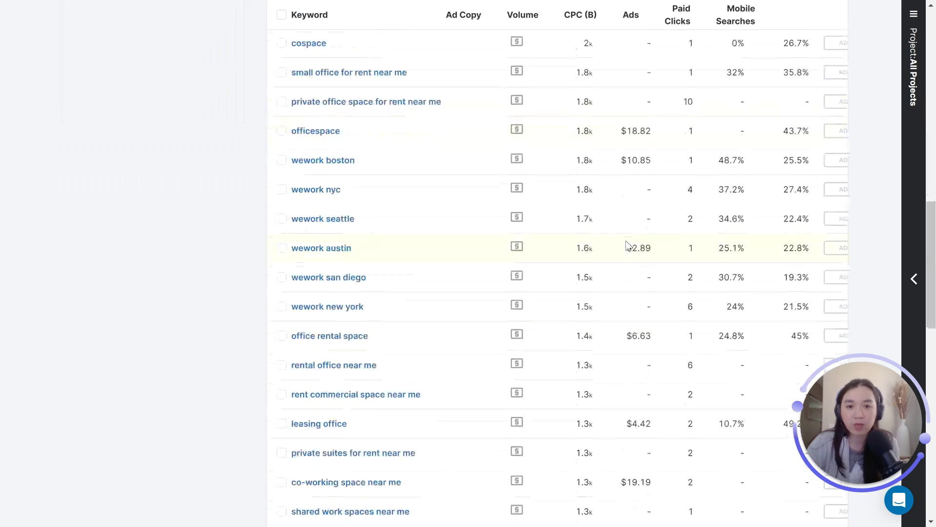
pyautogui.scroll(-5, 627, 245)
pyautogui.scroll(18, 627, 245)
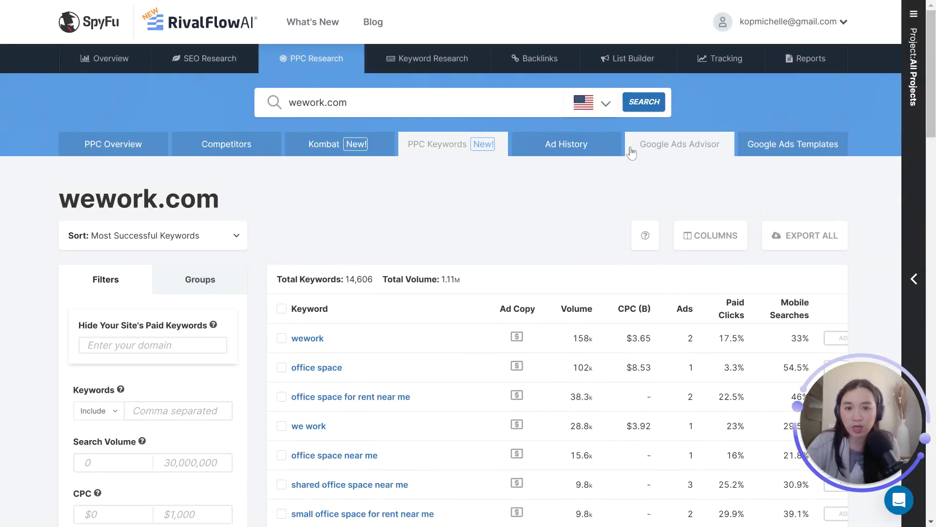
# Open wework.com's Ad History and scroll through the keyword ad timeline and Top Ads
pyautogui.click(601, 158)
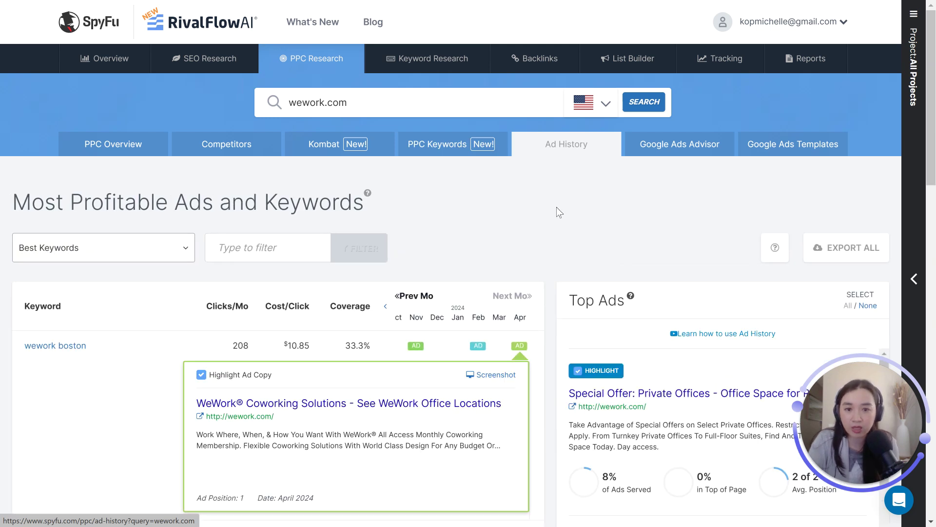
pyautogui.scroll(-3, 557, 226)
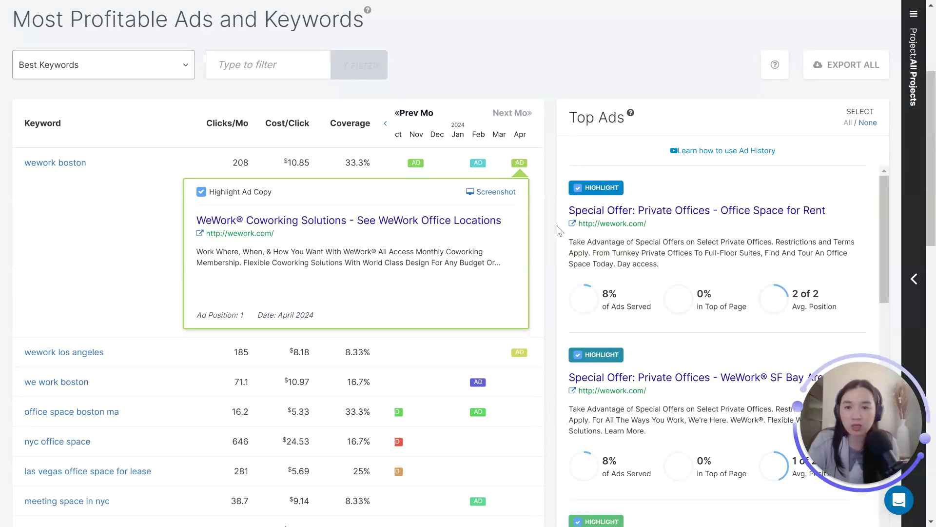
pyautogui.scroll(3, 557, 225)
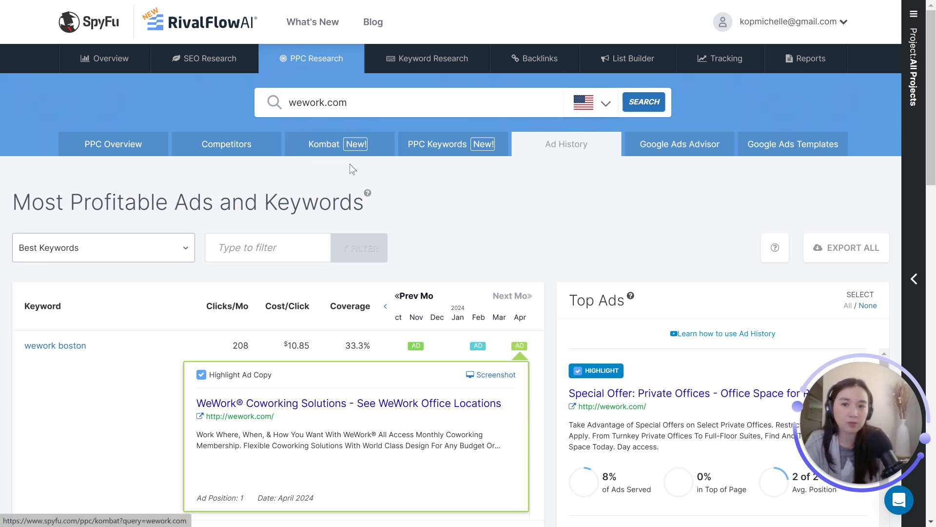
pyautogui.scroll(-3, 387, 244)
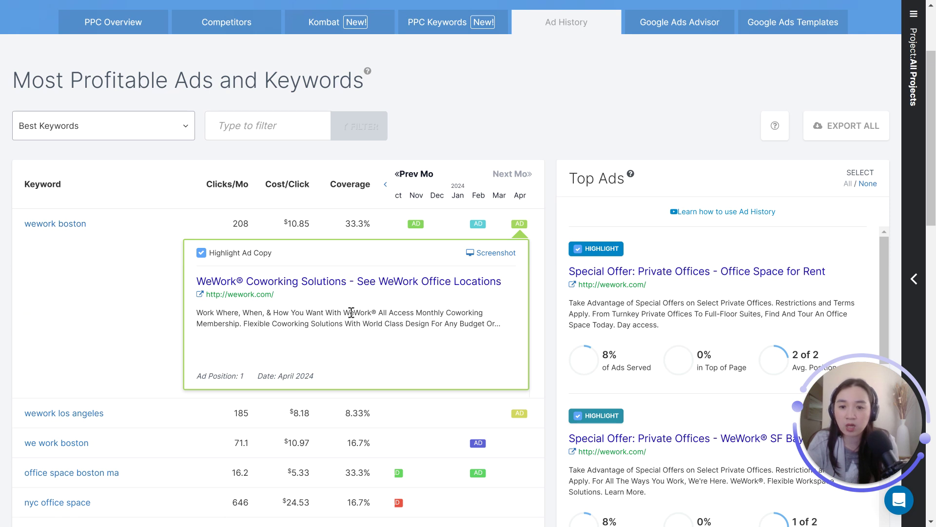
# Browse wework.com's Ad History down to the April 2024 wework boston ad copy
pyautogui.scroll(-4, 417, 329)
pyautogui.scroll(5, 421, 331)
pyautogui.scroll(-2, 420, 330)
pyautogui.scroll(2, 421, 331)
pyautogui.scroll(-6, 421, 331)
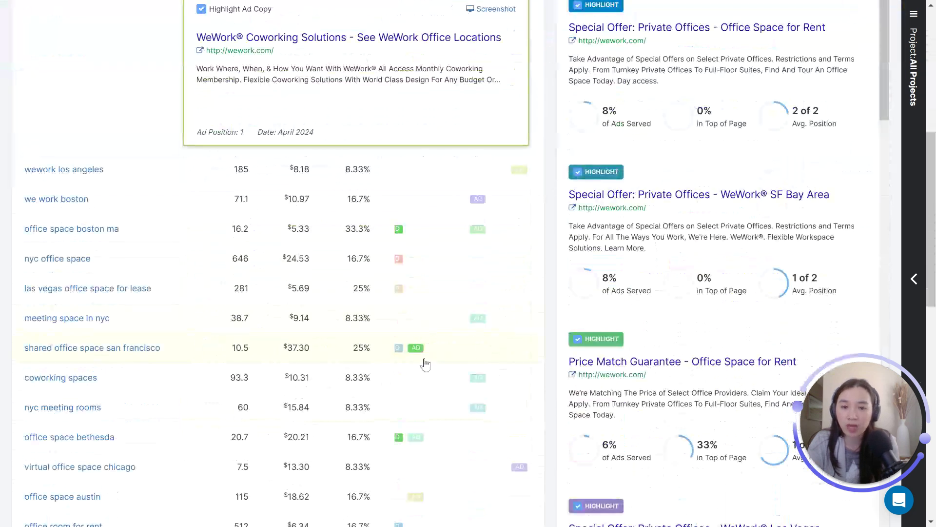
pyautogui.scroll(-3, 424, 364)
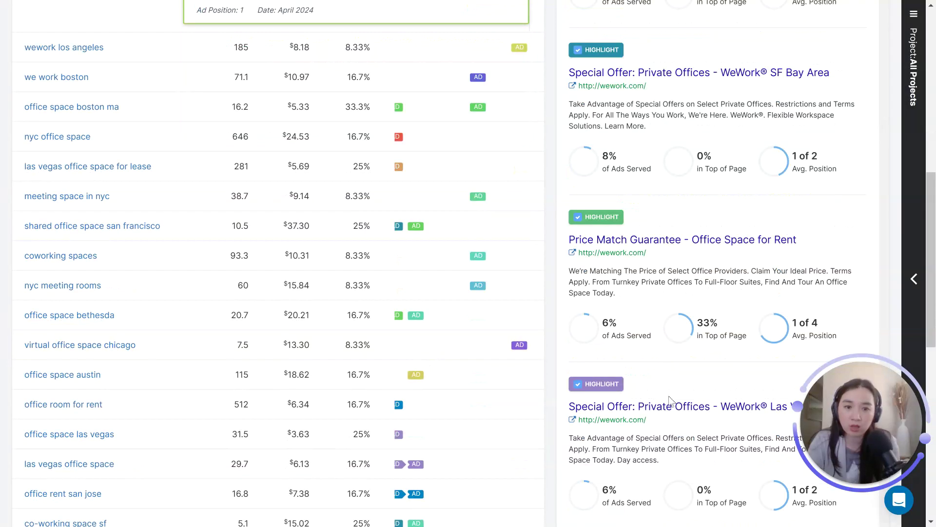
pyautogui.scroll(-3, 727, 198)
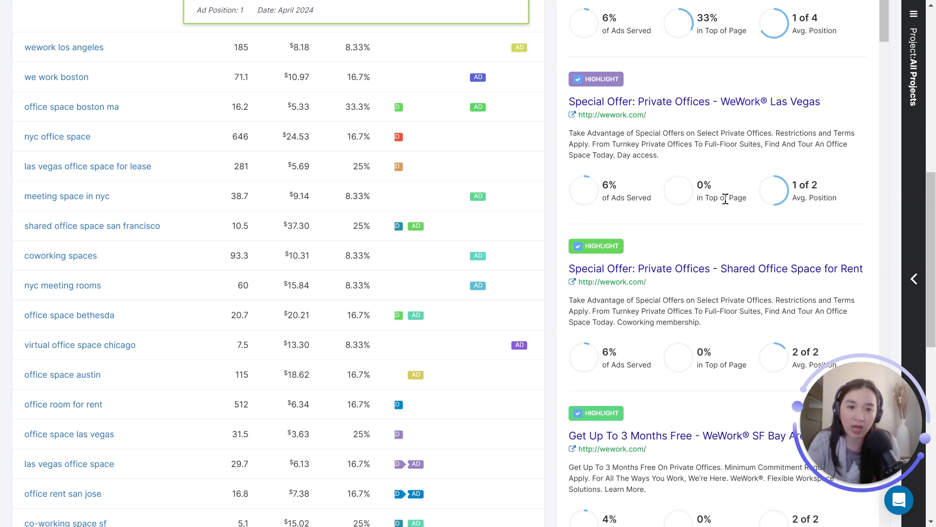
pyautogui.scroll(-5, 724, 198)
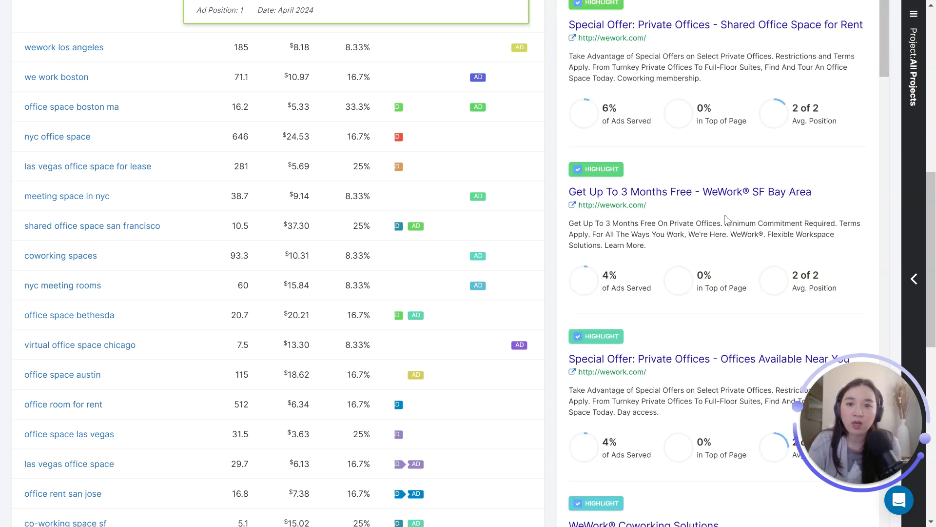
pyautogui.scroll(5, 745, 226)
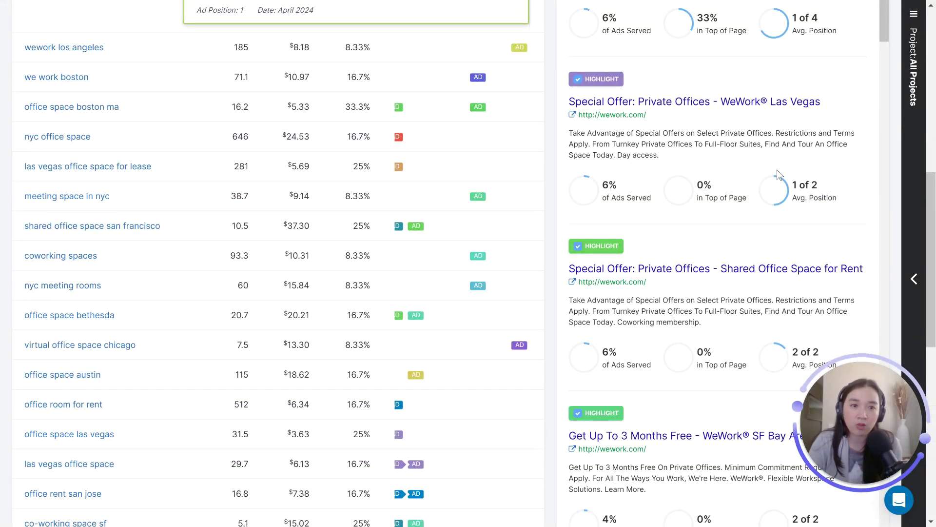
# Scroll further through the ad timeline and the Top Ads panel
pyautogui.moveTo(792, 202)
pyautogui.scroll(3, 791, 202)
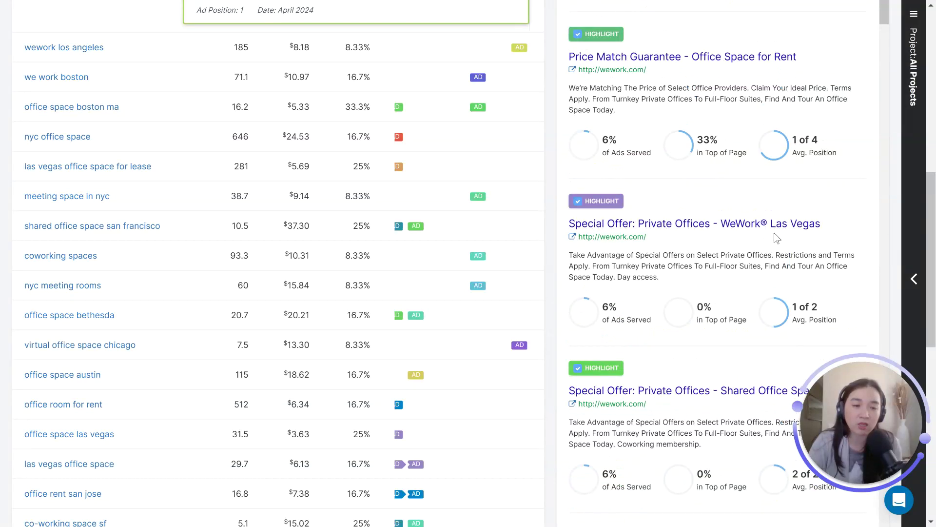
pyautogui.scroll(-3, 763, 392)
pyautogui.scroll(-1, 762, 391)
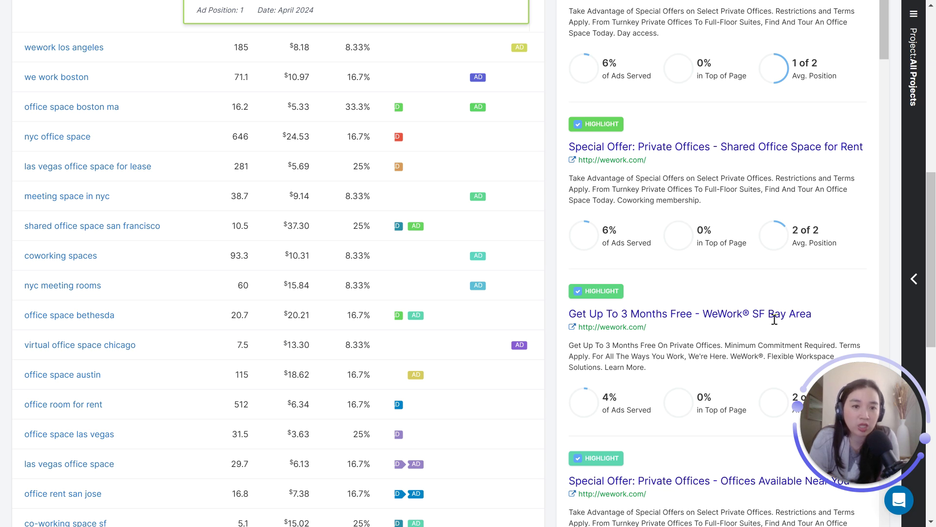
pyautogui.scroll(-3, 732, 266)
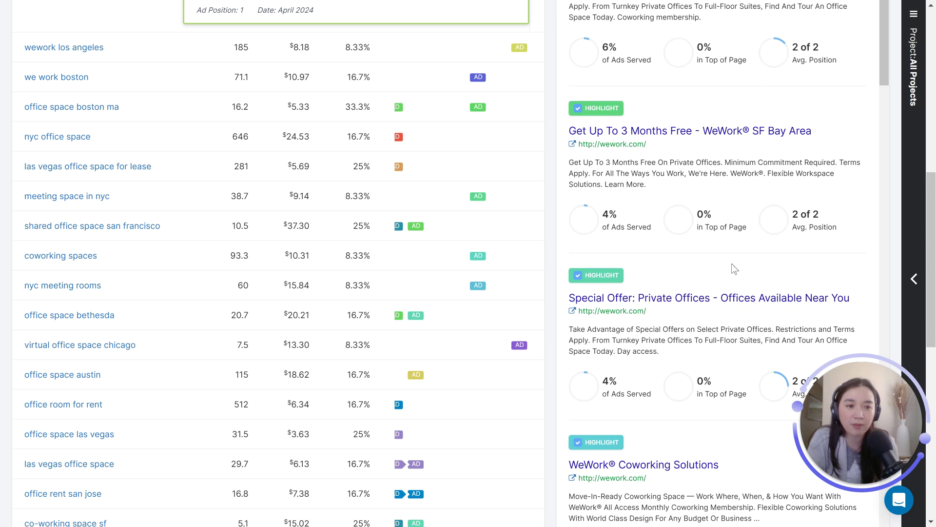
pyautogui.scroll(-6, 731, 269)
pyautogui.scroll(-3, 727, 268)
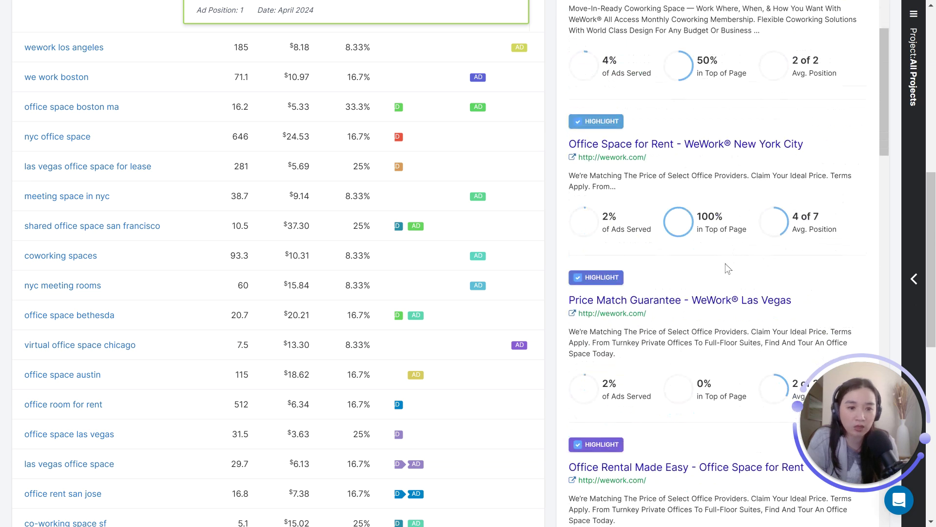
pyautogui.scroll(-3, 725, 263)
# Return to the top and open the Google Ads Advisor buy recommendations for wework.com
pyautogui.scroll(2, 724, 266)
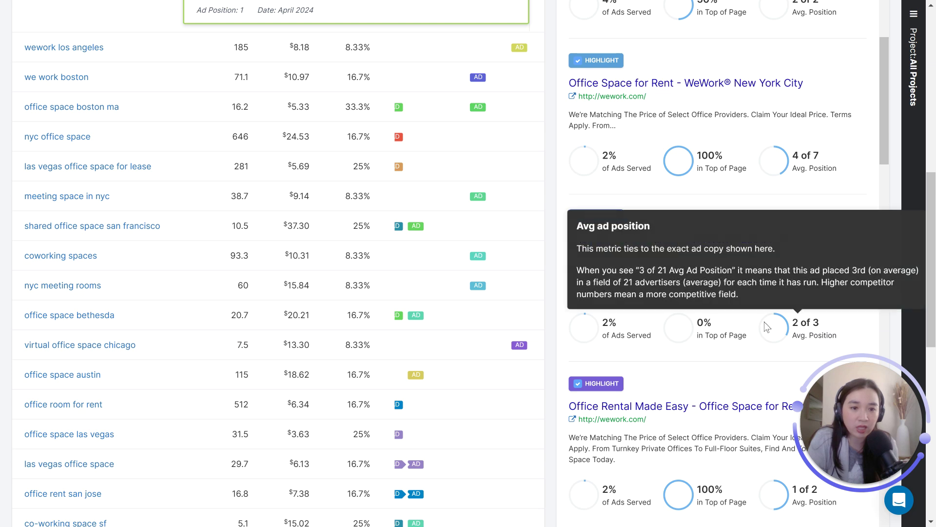
pyautogui.scroll(2, 847, 248)
pyautogui.scroll(2, 847, 248)
pyautogui.scroll(5, 846, 248)
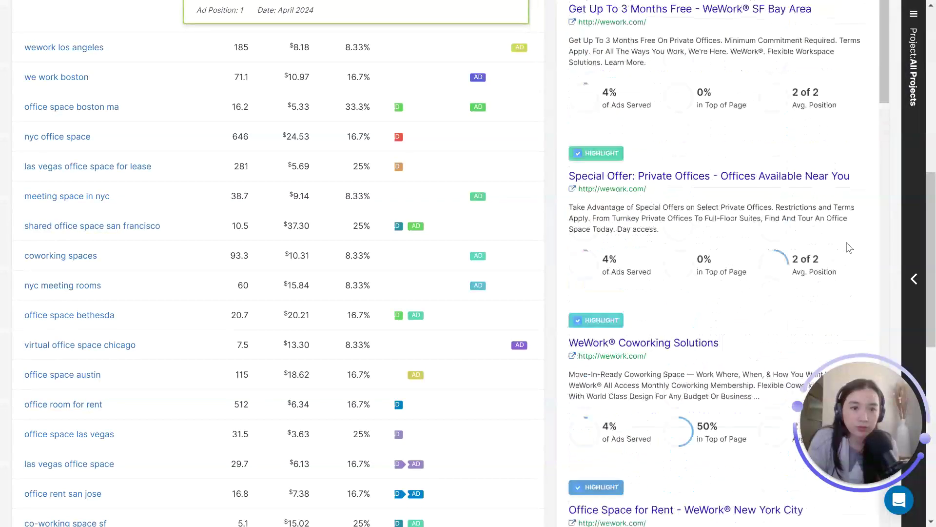
pyautogui.scroll(1, 847, 244)
pyautogui.scroll(1, 780, 210)
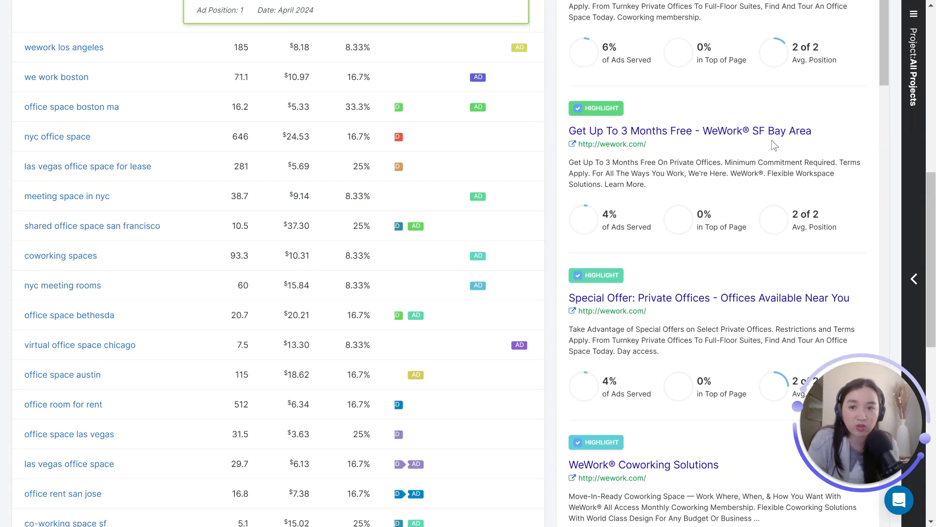
pyautogui.scroll(-10, 366, 338)
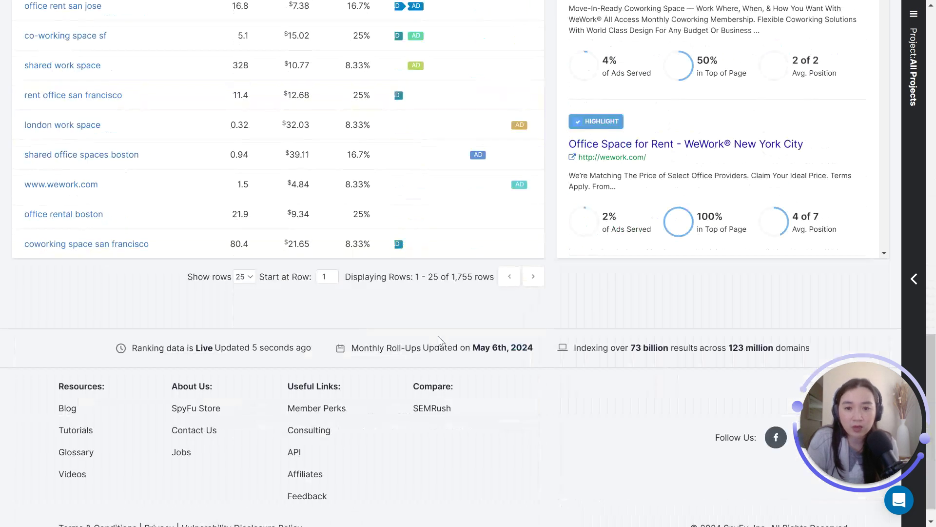
pyautogui.scroll(15, 438, 342)
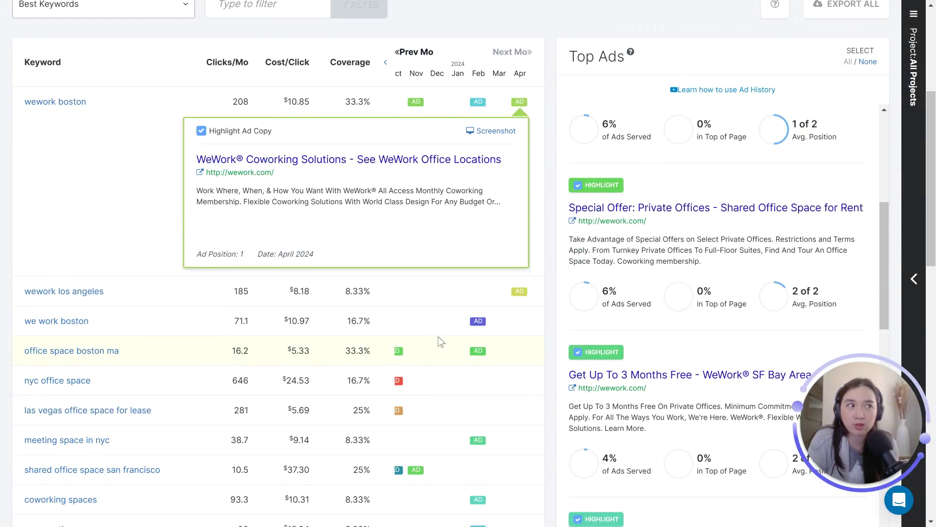
pyautogui.scroll(5, 442, 341)
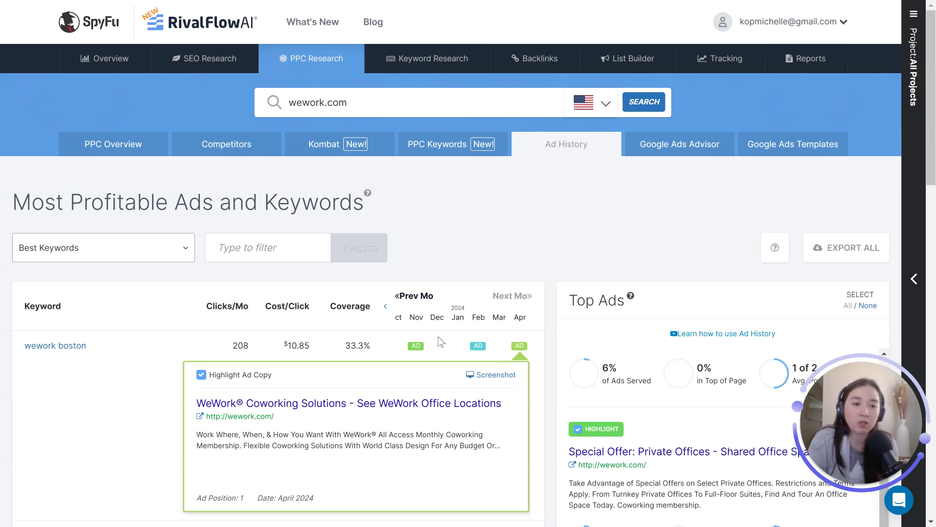
pyautogui.click(669, 146)
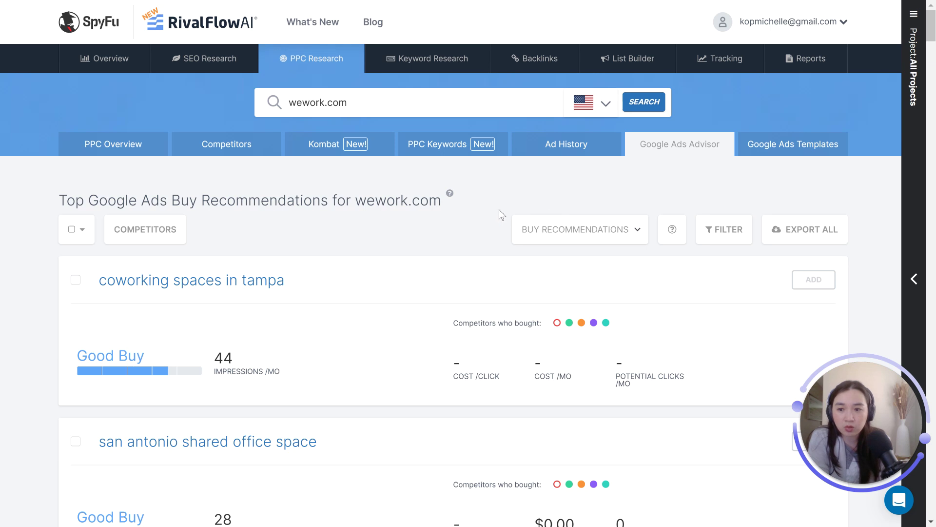
# Scroll through wework.com's Good Buy keywords, such as houston coworking (930) and nyc office rental (180)
pyautogui.scroll(-3, 441, 271)
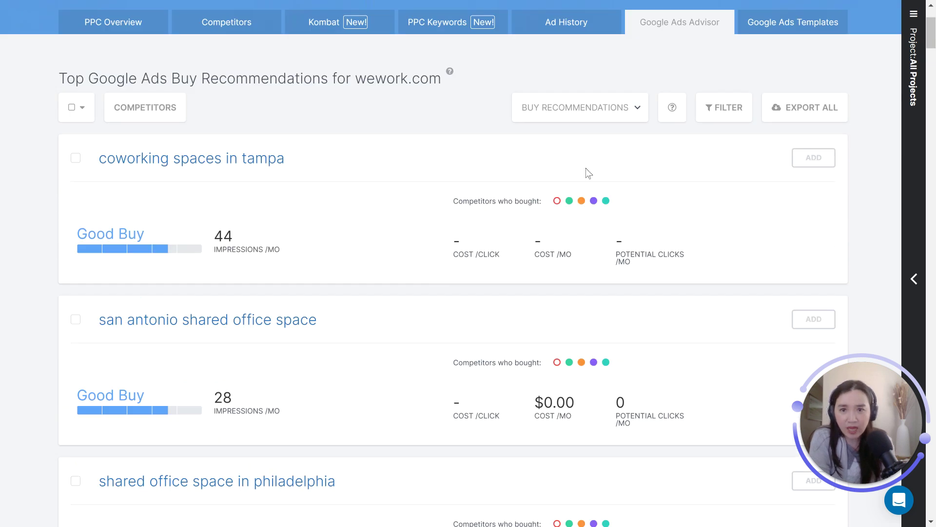
pyautogui.moveTo(450, 72)
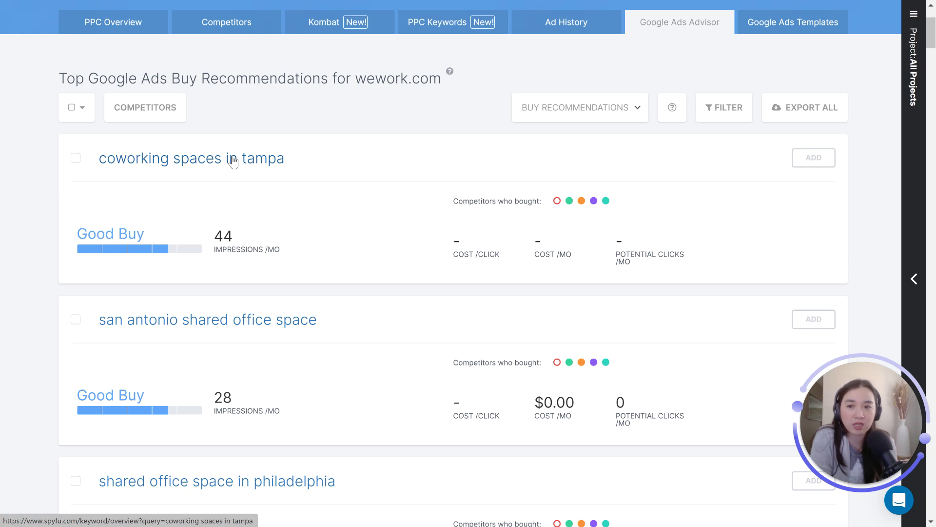
pyautogui.scroll(-5, 239, 363)
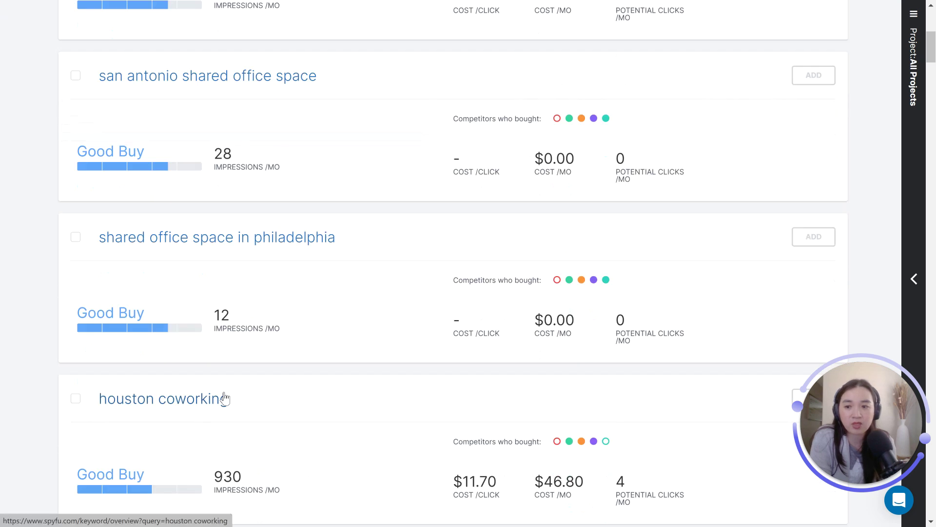
pyautogui.scroll(-6, 224, 398)
pyautogui.scroll(-6, 225, 398)
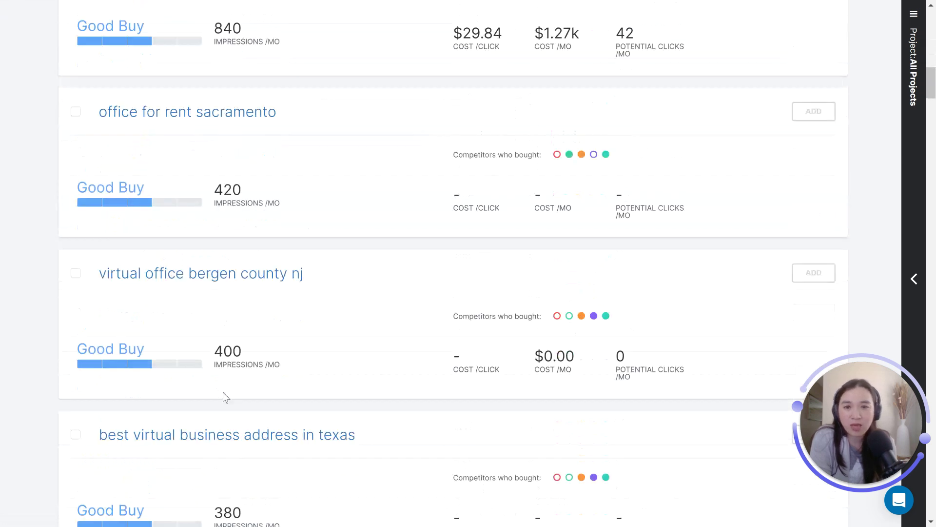
pyautogui.scroll(-5, 225, 397)
pyautogui.scroll(-19, 223, 392)
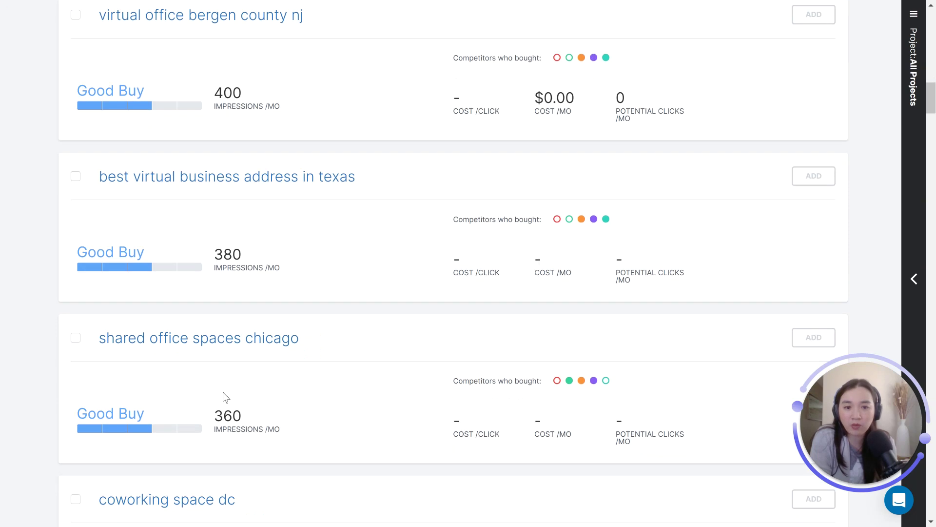
pyautogui.scroll(-15, 224, 396)
pyautogui.scroll(20, 227, 396)
pyautogui.scroll(10, 232, 397)
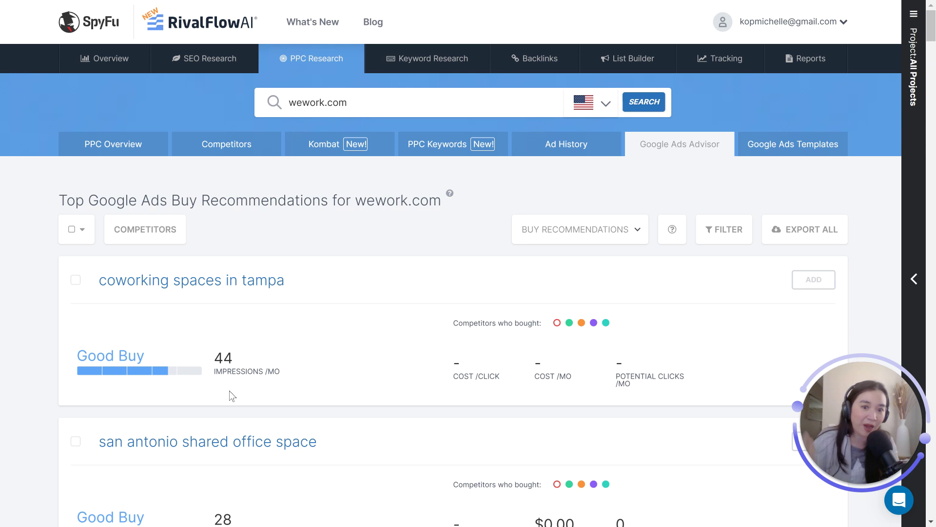
# Open the Google Ads Templates page and start choosing a campaign template
pyautogui.click(806, 148)
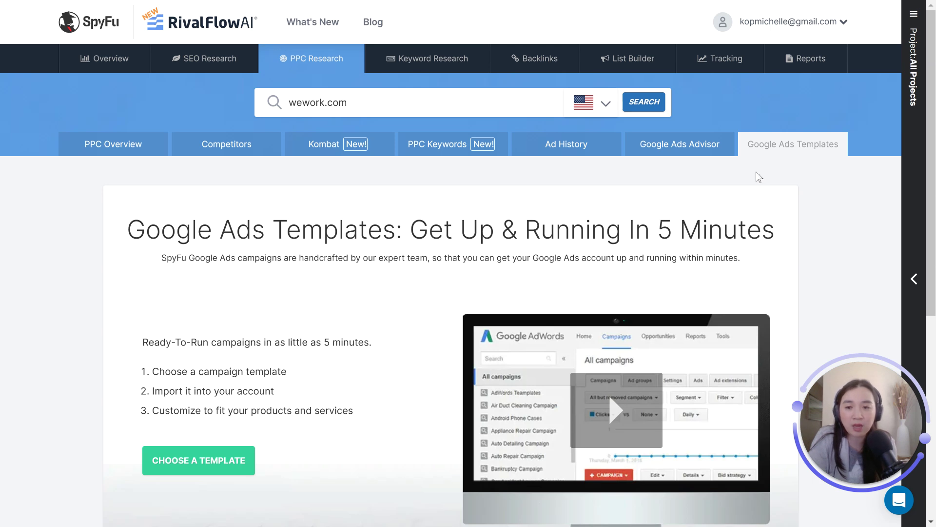
pyautogui.scroll(-5, 279, 418)
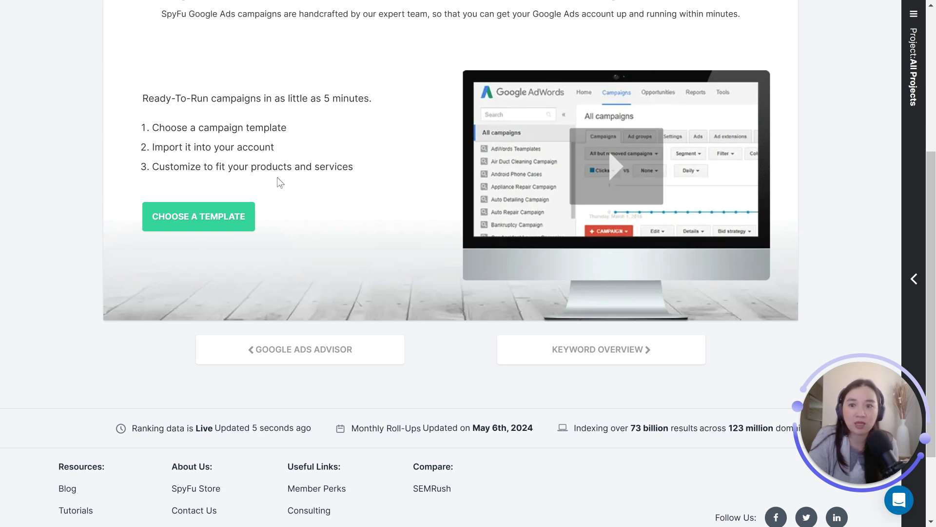
pyautogui.click(237, 215)
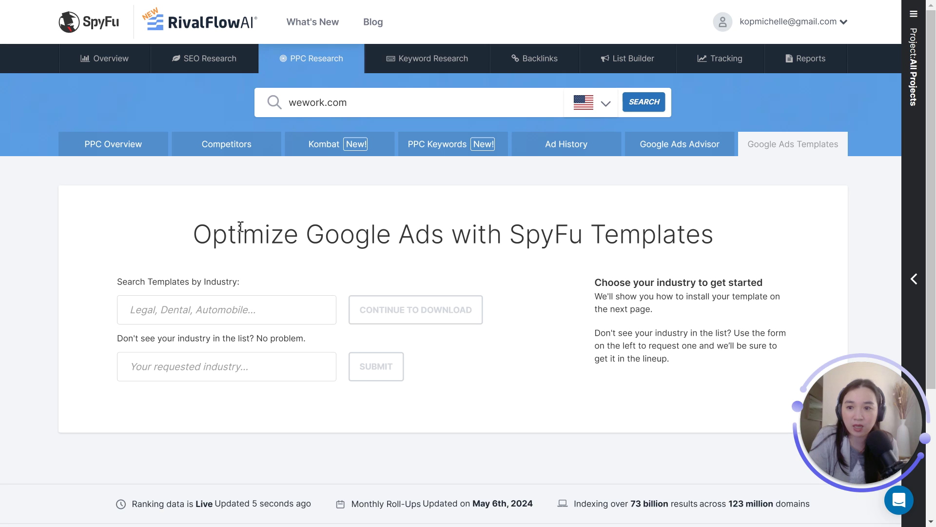
# Search industries for 'legal' and download the Bankruptcy Attorney template as Bankruptcy Campaign.csv
pyautogui.click(281, 316)
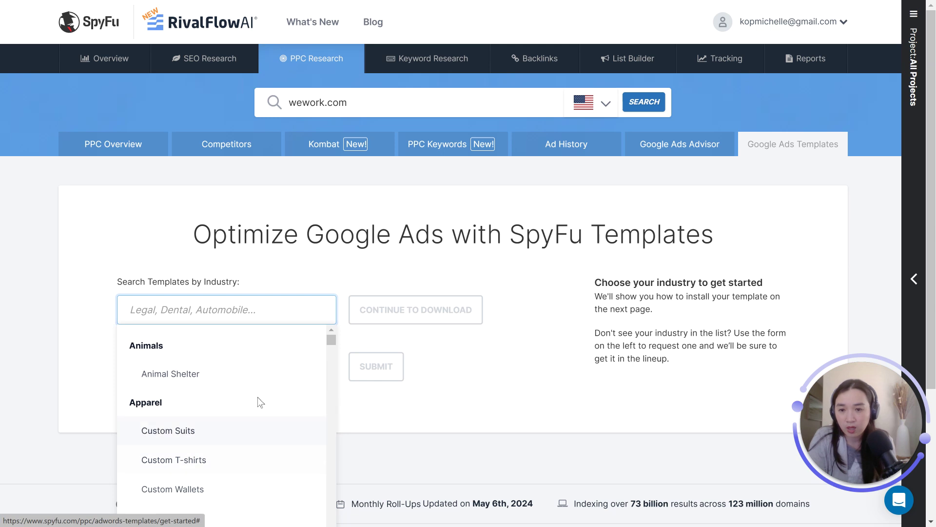
pyautogui.scroll(-1, 307, 273)
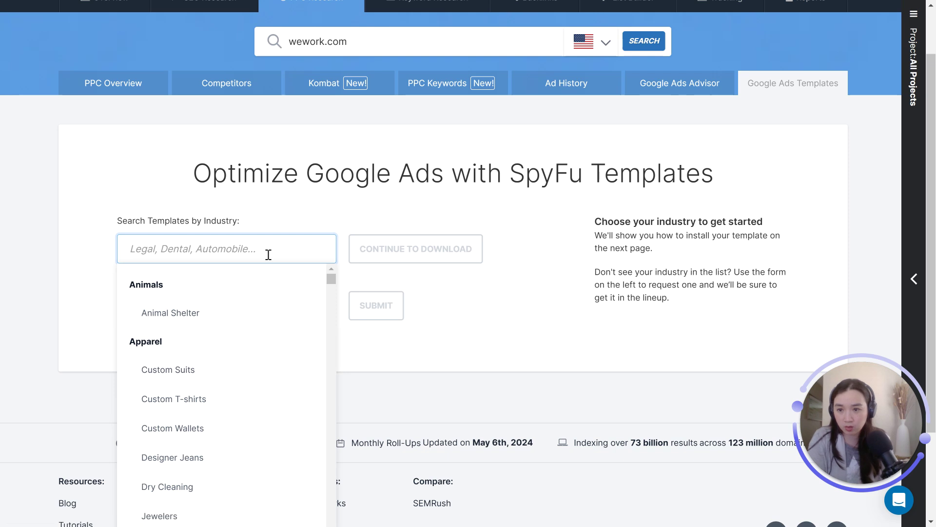
pyautogui.write('legal')
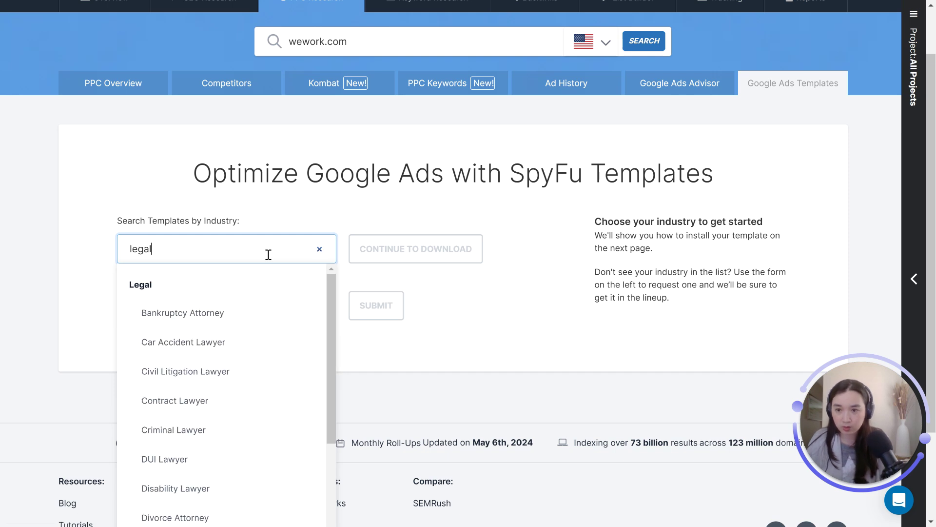
pyautogui.click(242, 313)
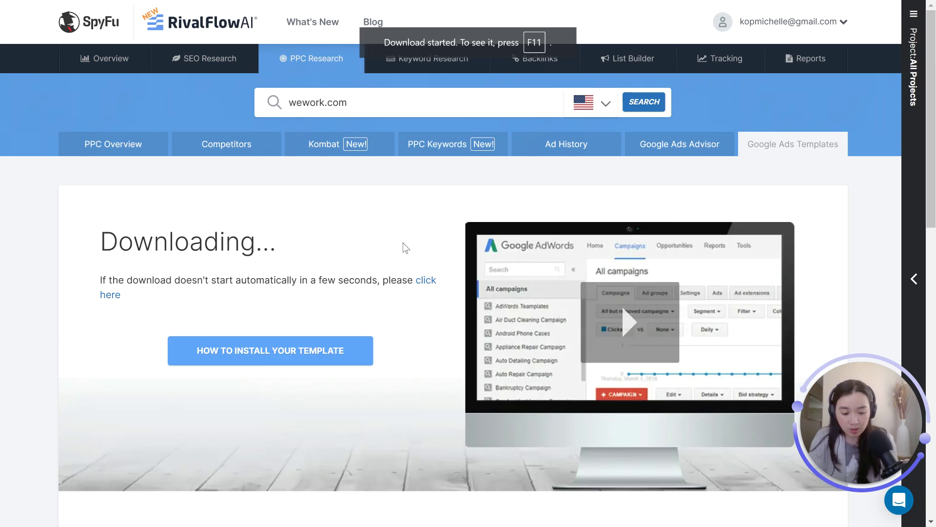
pyautogui.press('F11')
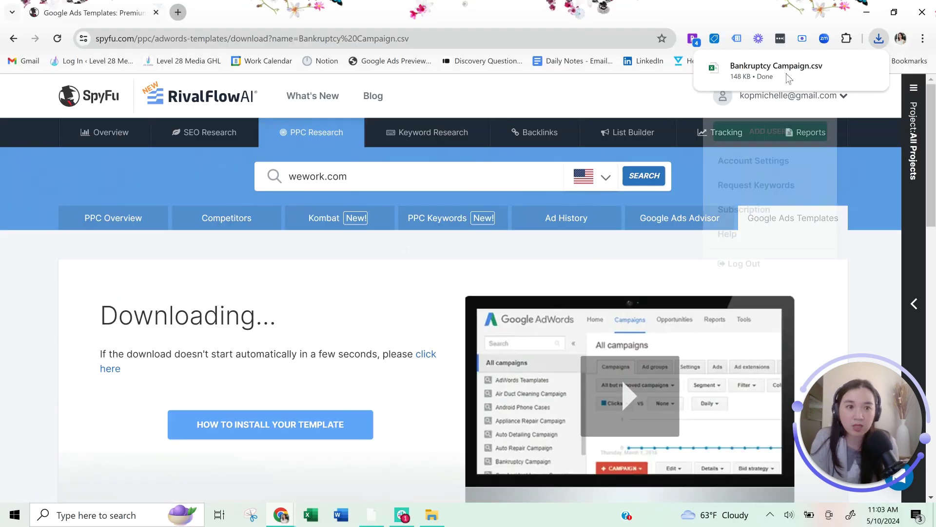
# Open the downloaded Bankruptcy Campaign.csv in Excel, maximize it, and widen column A to fit
pyautogui.click(789, 72)
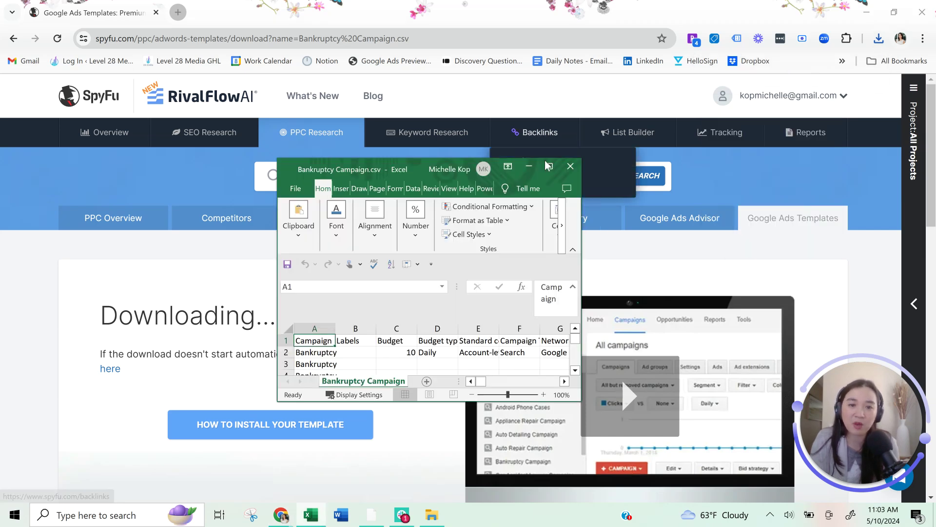
pyautogui.click(550, 167)
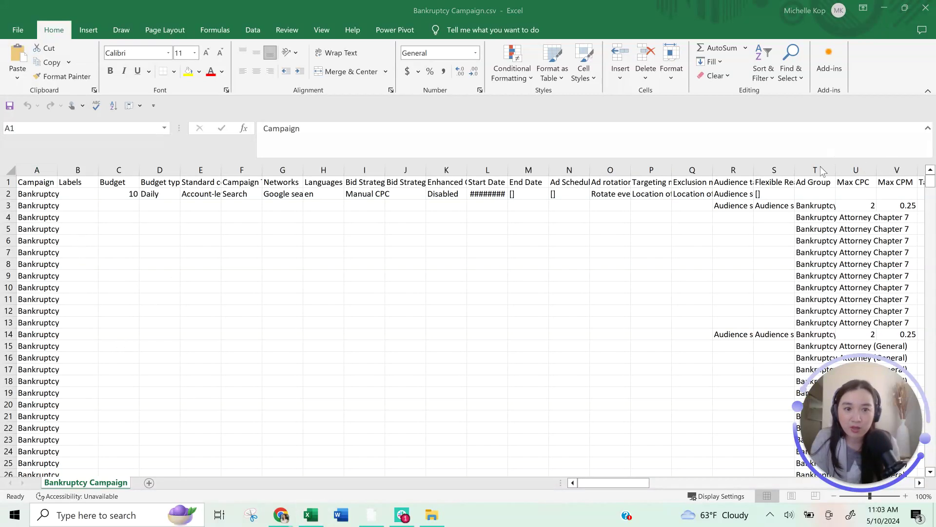
pyautogui.doubleClick(57, 170)
pyautogui.moveTo(62, 171); pyautogui.dragTo(84, 171)
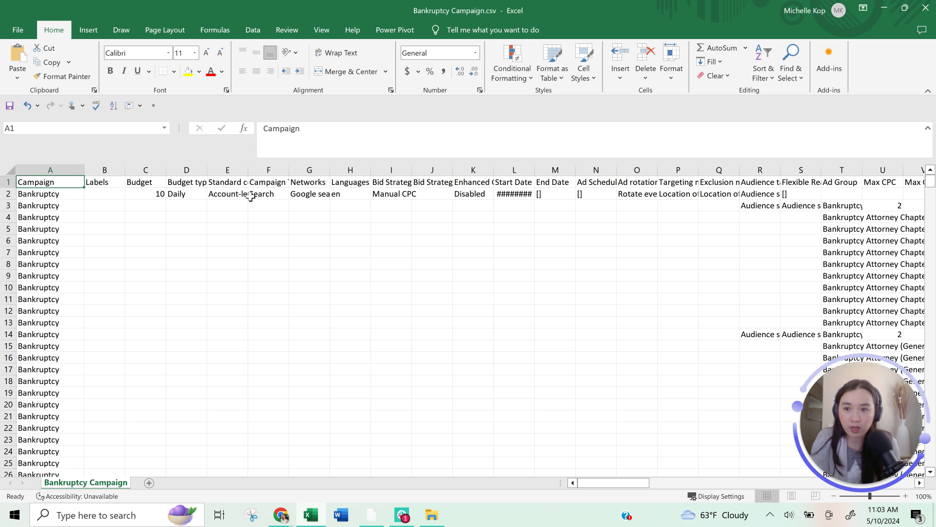
# Step through the template's campaign, headline, path, status and bid columns in rows 2–3
pyautogui.click(209, 196)
pyautogui.press('Left')
pyautogui.press('Left')
pyautogui.press('Right')
pyautogui.press('Right')
pyautogui.press('Right')
pyautogui.press('Right')
pyautogui.press('Right')
pyautogui.press('Right')
pyautogui.press('Right')
pyautogui.press('Right')
pyautogui.press('Right')
pyautogui.press('Right')
pyautogui.press('Right')
pyautogui.press('Right')
pyautogui.press('Right')
pyautogui.press('Right')
pyautogui.press('Right')
pyautogui.press('Right')
pyautogui.press('Right')
pyautogui.press('Right')
pyautogui.press('Right')
pyautogui.press('Right')
pyautogui.press('Right')
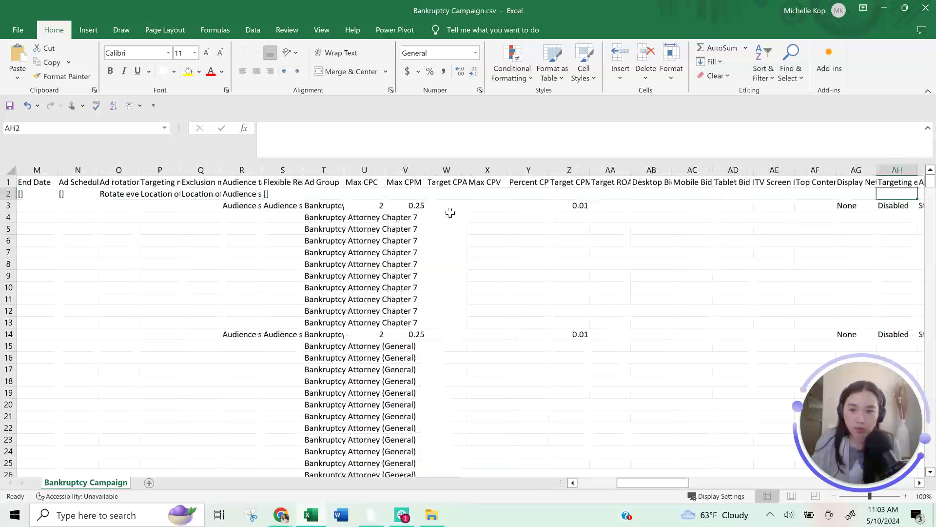
pyautogui.press('Right')
pyautogui.press('Down')
pyautogui.press('Right')
pyautogui.press('Right')
pyautogui.press('Right')
pyautogui.press('Right')
pyautogui.press('Right')
pyautogui.press('Right')
pyautogui.press('Right')
pyautogui.press('Right')
pyautogui.press('Right')
pyautogui.press('Right')
pyautogui.press('Right')
pyautogui.press('Right')
pyautogui.press('Right')
pyautogui.press('Right')
pyautogui.press('Right')
pyautogui.press('Right')
pyautogui.press('Right')
pyautogui.press('Right')
pyautogui.press('Right')
pyautogui.press('Right')
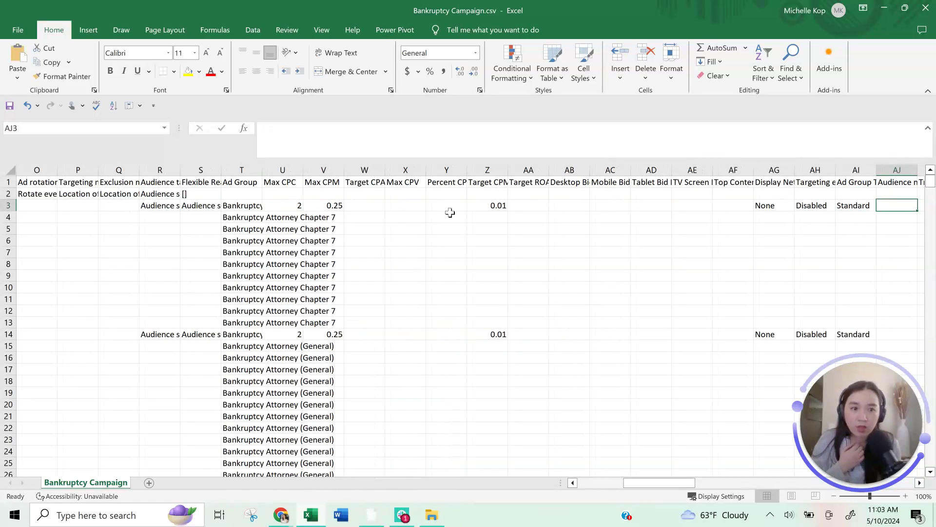
pyautogui.press('Right')
pyautogui.press('Right')
pyautogui.press('Right')
pyautogui.press('Right')
pyautogui.press('Right')
pyautogui.press('Right')
pyautogui.press('Right')
pyautogui.press('Right')
pyautogui.press('Right')
pyautogui.press('Right')
pyautogui.press('Right')
pyautogui.press('Right')
pyautogui.press('Right')
pyautogui.press('Right')
pyautogui.press('Right')
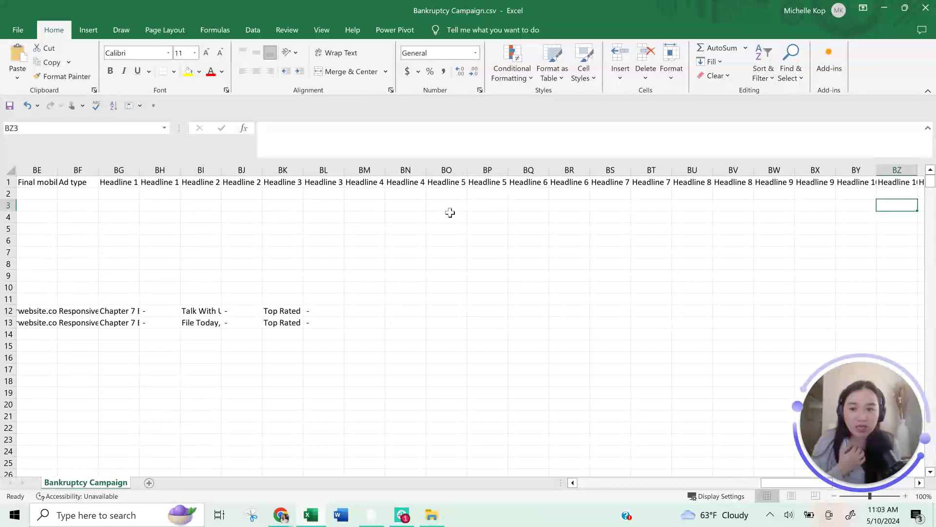
pyautogui.press('Left')
pyautogui.press('Left')
pyautogui.press('Left')
pyautogui.press('Left')
pyautogui.press('Left')
pyautogui.press('Left')
pyautogui.press('Left')
pyautogui.press('Left')
pyautogui.press('Left')
pyautogui.press('Left')
pyautogui.press('Left')
pyautogui.press('Left')
pyautogui.press('Left')
pyautogui.press('Left')
pyautogui.press('Left')
pyautogui.press('Right')
pyautogui.press('Right')
pyautogui.press('Right')
pyautogui.press('Right')
pyautogui.press('Right')
pyautogui.press('Right')
pyautogui.press('Right')
pyautogui.press('Right')
pyautogui.press('Right')
pyautogui.press('Right')
pyautogui.press('Right')
pyautogui.press('Right')
pyautogui.press('Right')
pyautogui.press('Right')
pyautogui.press('Right')
pyautogui.press('Right')
pyautogui.press('Right')
pyautogui.press('Right')
pyautogui.press('Right')
pyautogui.press('Right')
pyautogui.press('Right')
pyautogui.press('Right')
pyautogui.press('Right')
pyautogui.press('Right')
pyautogui.press('Right')
pyautogui.press('Right')
pyautogui.press('Right')
pyautogui.press('Right')
pyautogui.press('Right')
pyautogui.press('Right')
pyautogui.press('Right')
pyautogui.press('Right')
pyautogui.press('Right')
pyautogui.press('Right')
pyautogui.press('Right')
pyautogui.press('Right')
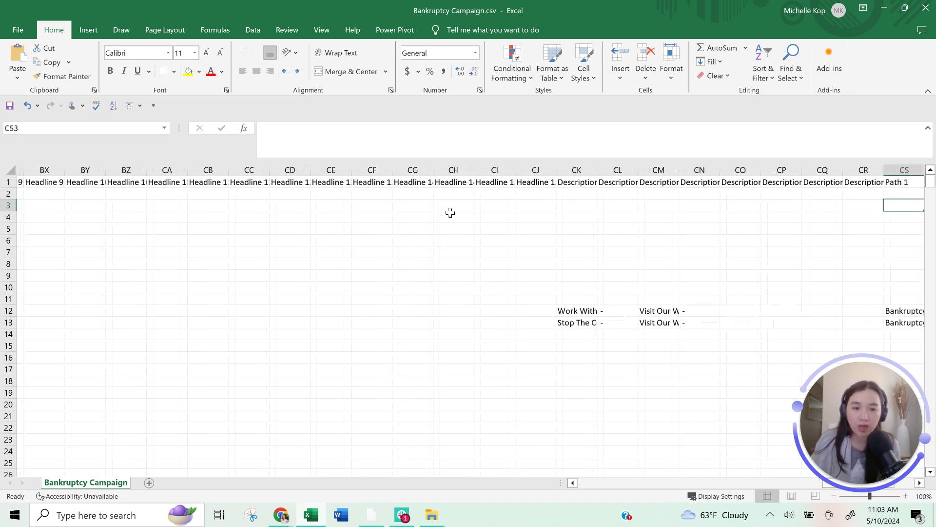
pyautogui.press('Right')
pyautogui.press('Right')
pyautogui.press('Right')
pyautogui.press('Right')
pyautogui.press('Right')
pyautogui.press('Right')
pyautogui.press('Right')
pyautogui.press('Right')
pyautogui.press('Right')
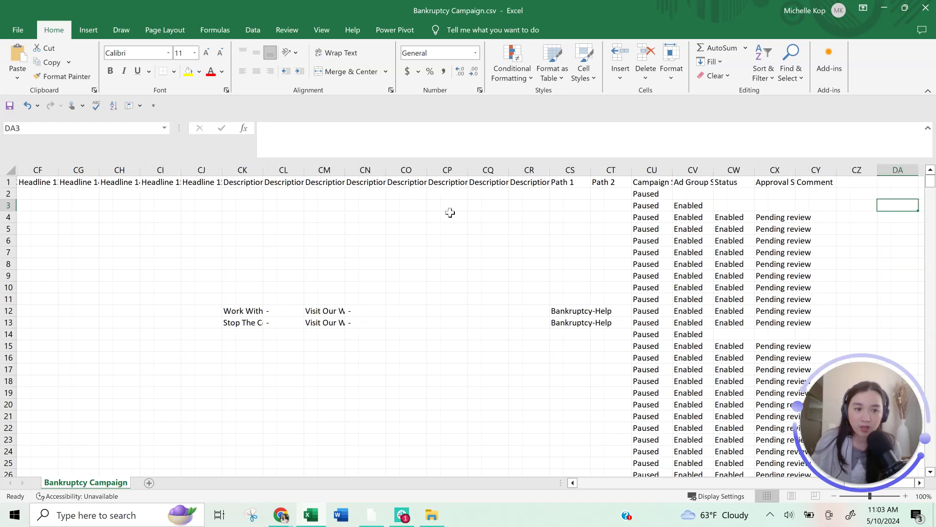
pyautogui.press('Right')
pyautogui.press('Right')
pyautogui.press('Right')
pyautogui.press('Right')
pyautogui.press('Right')
pyautogui.press('Right')
pyautogui.press('Right')
pyautogui.press('Right')
pyautogui.press('Right')
pyautogui.press('Right')
pyautogui.press('Right')
pyautogui.press('Right')
pyautogui.press('Right')
pyautogui.press('Right')
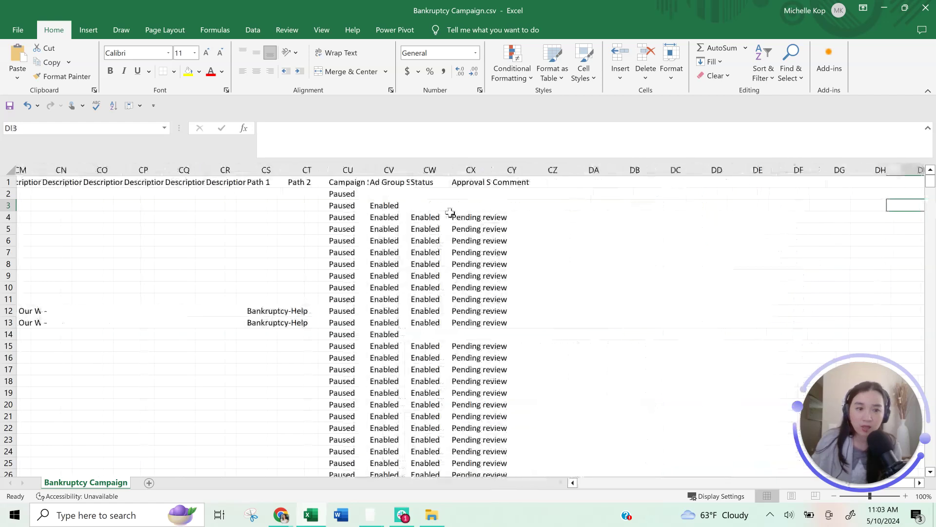
pyautogui.press('Left')
pyautogui.press('Left')
pyautogui.press('Left')
pyautogui.press('Left')
pyautogui.press('Left')
pyautogui.press('Left')
pyautogui.press('Left')
pyautogui.press('Left')
pyautogui.press('Left')
pyautogui.press('Left')
pyautogui.press('Left')
pyautogui.press('Left')
pyautogui.press('Left')
pyautogui.press('Left')
pyautogui.press('Left')
pyautogui.press('Left')
pyautogui.press('Left')
pyautogui.press('Left')
pyautogui.press('Left')
pyautogui.press('Left')
pyautogui.press('Left')
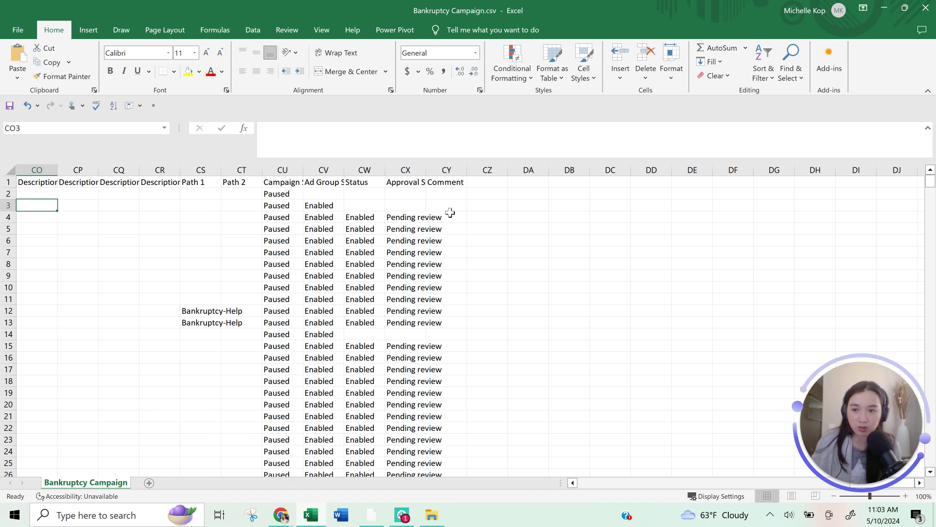
pyautogui.press('Left')
pyautogui.press('Left')
pyautogui.press('Left')
pyautogui.press('Left')
pyautogui.press('Left')
pyautogui.press('Left')
pyautogui.press('Left')
pyautogui.press('Left')
pyautogui.press('Left')
pyautogui.press('Left')
pyautogui.press('Left')
pyautogui.press('Left')
pyautogui.press('Left')
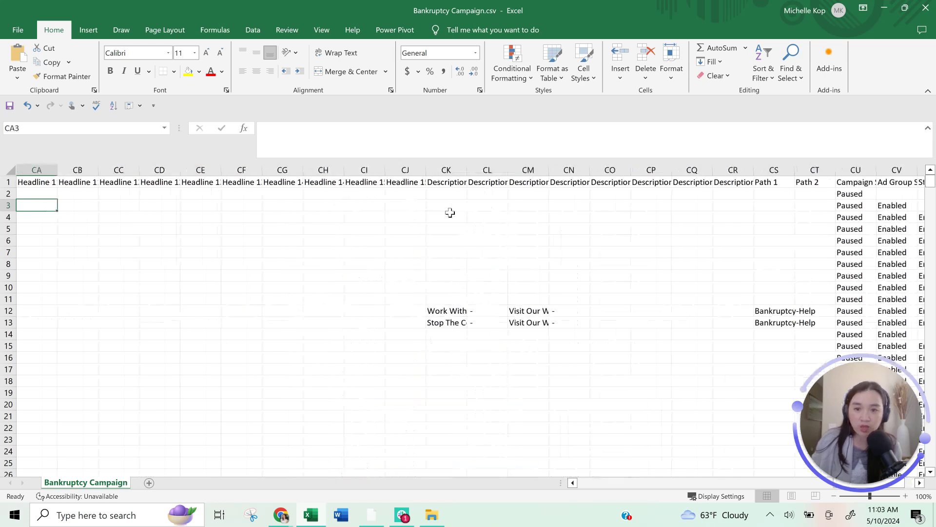
pyautogui.press('Left')
pyautogui.press('Left')
pyautogui.press('Left')
pyautogui.press('Left')
pyautogui.press('Left')
pyautogui.press('Left')
pyautogui.press('Left')
pyautogui.press('Left')
pyautogui.press('Left')
pyautogui.press('Left')
pyautogui.press('Left')
pyautogui.press('Left')
pyautogui.press('Left')
pyautogui.press('Left')
pyautogui.press('Left')
pyautogui.press('Left')
pyautogui.press('Left')
pyautogui.press('Left')
pyautogui.press('Left')
pyautogui.press('Left')
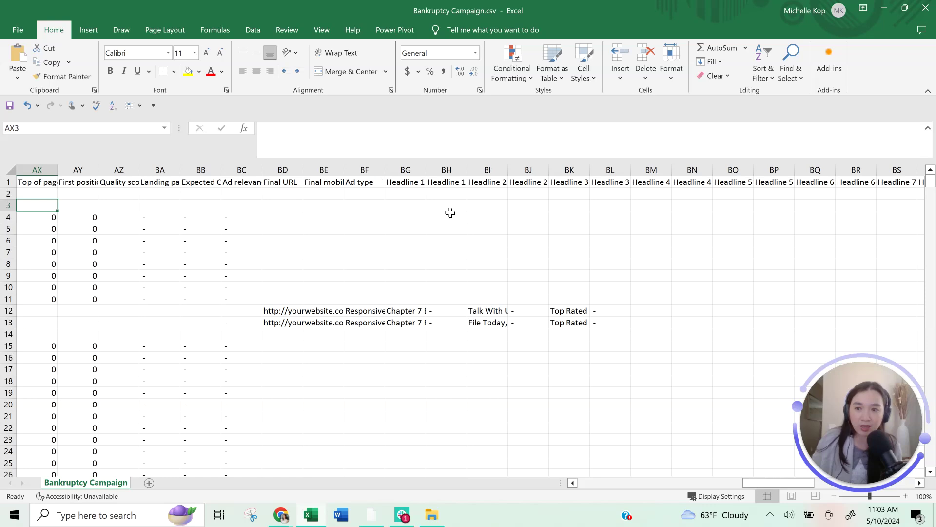
pyautogui.press('Left')
pyautogui.press('Left')
pyautogui.press('Left')
pyautogui.press('Left')
pyautogui.press('Left')
pyautogui.press('Left')
pyautogui.press('Down')
pyautogui.press('Right')
pyautogui.press('Right')
pyautogui.press('Right')
pyautogui.press('Right')
pyautogui.press('Right')
pyautogui.press('Right')
pyautogui.press('Right')
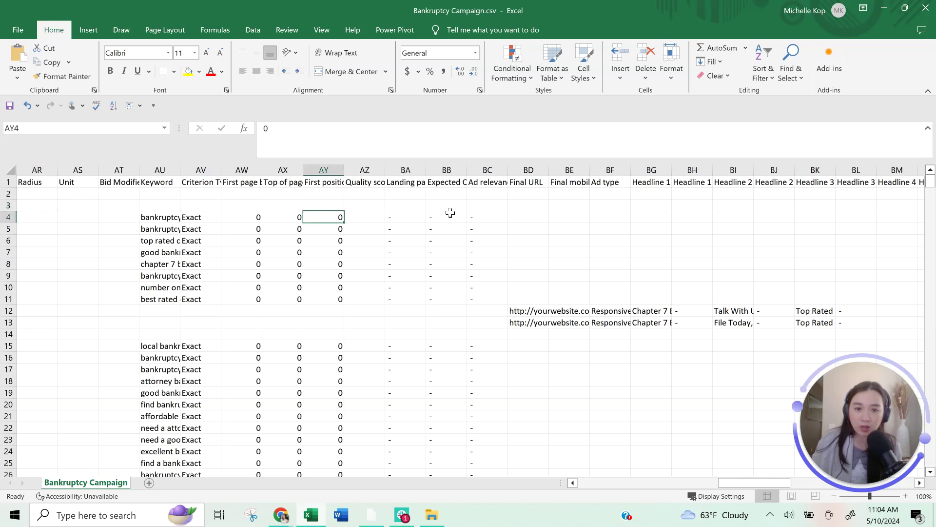
pyautogui.press('Left')
pyautogui.press('Left')
pyautogui.press('Left')
pyautogui.press('Left')
pyautogui.press('Left')
pyautogui.press('Down')
pyautogui.press('Right')
pyautogui.press('Down')
pyautogui.press('Down')
pyautogui.press('Down')
pyautogui.press('Down')
pyautogui.press('Down')
pyautogui.press('Down')
pyautogui.press('Down')
pyautogui.press('Down')
pyautogui.press('Down')
pyautogui.press('Down')
pyautogui.press('Down')
pyautogui.press('Down')
pyautogui.press('Down')
pyautogui.press('Down')
pyautogui.press('Down')
pyautogui.press('Down')
pyautogui.press('Down')
pyautogui.press('Down')
pyautogui.press('Down')
pyautogui.press('Down')
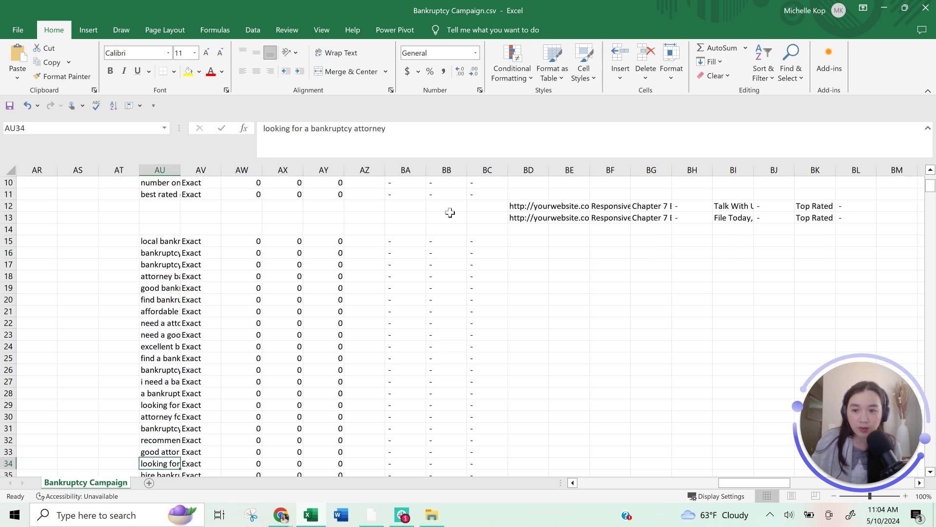
pyautogui.press('Up')
pyautogui.press('Up')
pyautogui.press('Up')
pyautogui.press('Up')
pyautogui.press('Up')
pyautogui.press('Up')
pyautogui.press('Up')
pyautogui.press('Up')
pyautogui.press('Up')
pyautogui.press('Up')
pyautogui.press('Up')
pyautogui.press('Up')
pyautogui.press('Up')
pyautogui.press('Up')
pyautogui.press('Up')
pyautogui.press('Up')
pyautogui.press('Up')
pyautogui.press('Up')
pyautogui.press('Up')
pyautogui.press('Up')
pyautogui.press('Right')
pyautogui.press('Right')
pyautogui.press('Right')
pyautogui.press('Right')
pyautogui.press('Right')
pyautogui.press('Right')
pyautogui.press('Right')
pyautogui.press('Right')
pyautogui.press('Right')
pyautogui.press('Right')
pyautogui.press('Right')
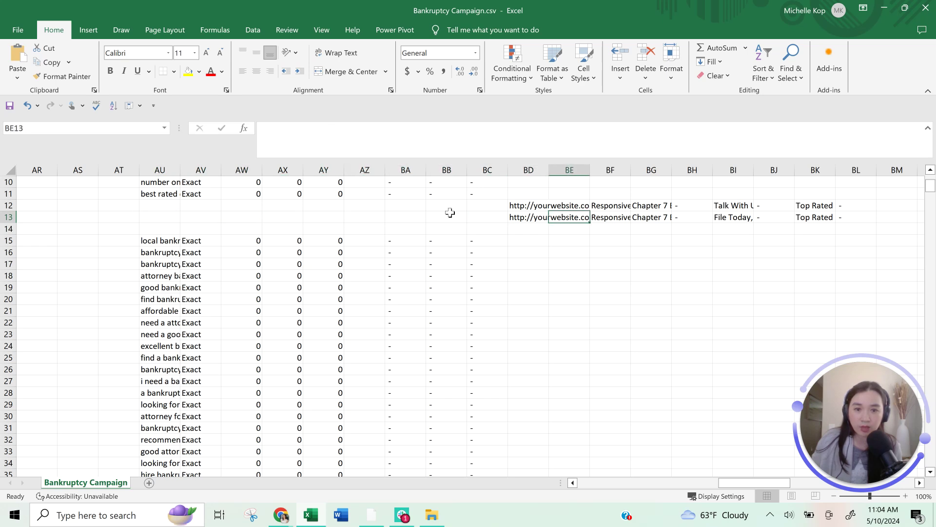
pyautogui.press('Right')
pyautogui.press('Right')
pyautogui.press('Right')
pyautogui.press('Right')
pyautogui.press('Right')
pyautogui.press('Right')
pyautogui.press('Right')
pyautogui.press('Right')
pyautogui.press('Right')
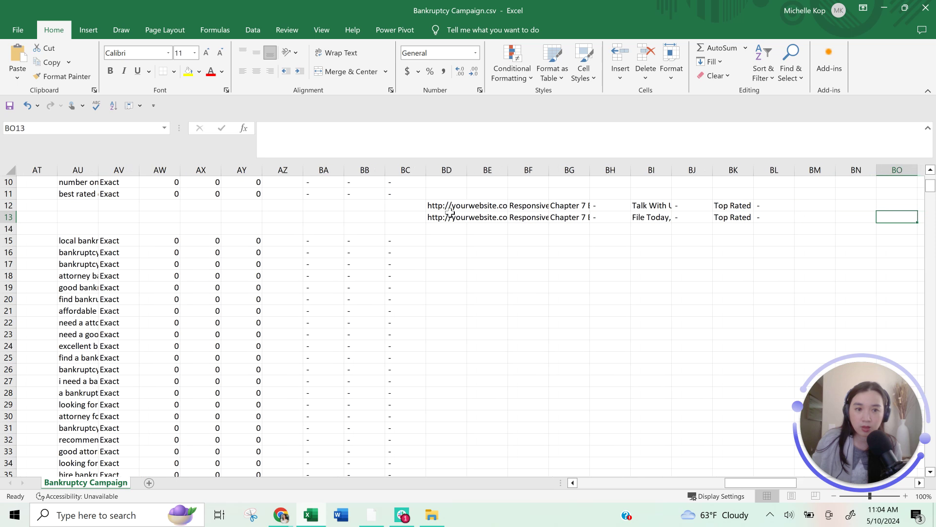
pyautogui.press('Right')
pyautogui.press('Right')
pyautogui.press('Right')
pyautogui.press('Right')
pyautogui.press('Right')
pyautogui.press('Right')
pyautogui.press('Right')
pyautogui.press('Right')
pyautogui.press('Left')
pyautogui.press('Left')
pyautogui.press('Left')
pyautogui.press('Left')
pyautogui.press('Left')
pyautogui.press('Left')
pyautogui.press('Left')
pyautogui.press('Left')
pyautogui.press('Left')
pyautogui.press('Left')
pyautogui.press('Left')
pyautogui.press('Left')
pyautogui.press('Left')
pyautogui.press('Left')
pyautogui.press('Left')
pyautogui.press('Left')
pyautogui.press('Left')
pyautogui.press('Left')
pyautogui.press('Left')
pyautogui.press('Left')
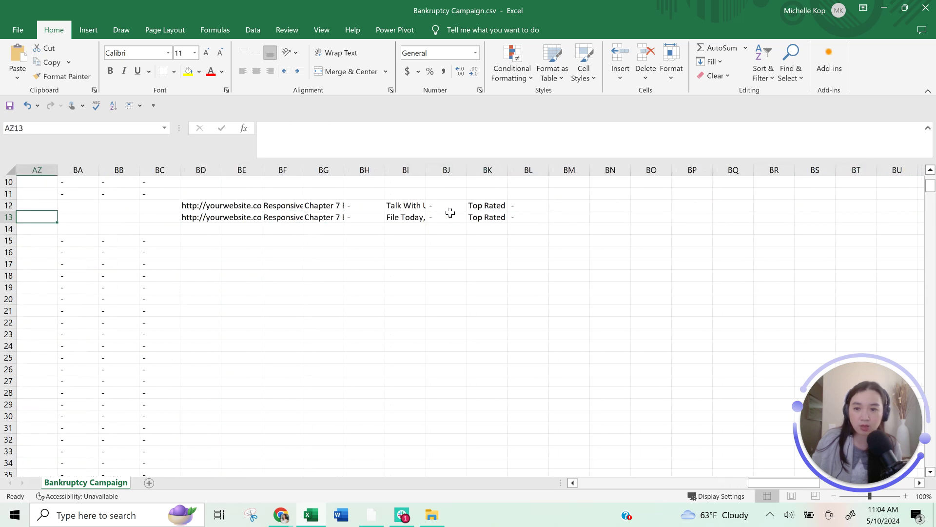
pyautogui.press('Left')
pyautogui.press('Left')
pyautogui.press('Left')
pyautogui.press('Left')
pyautogui.press('Left')
pyautogui.press('Left')
pyautogui.press('Left')
pyautogui.press('Left')
pyautogui.press('Left')
pyautogui.press('Left')
pyautogui.press('Left')
pyautogui.press('Left')
pyautogui.press('Left')
pyautogui.press('Left')
pyautogui.press('Left')
pyautogui.press('Left')
pyautogui.press('Left')
pyautogui.press('Left')
pyautogui.press('Left')
pyautogui.press('Left')
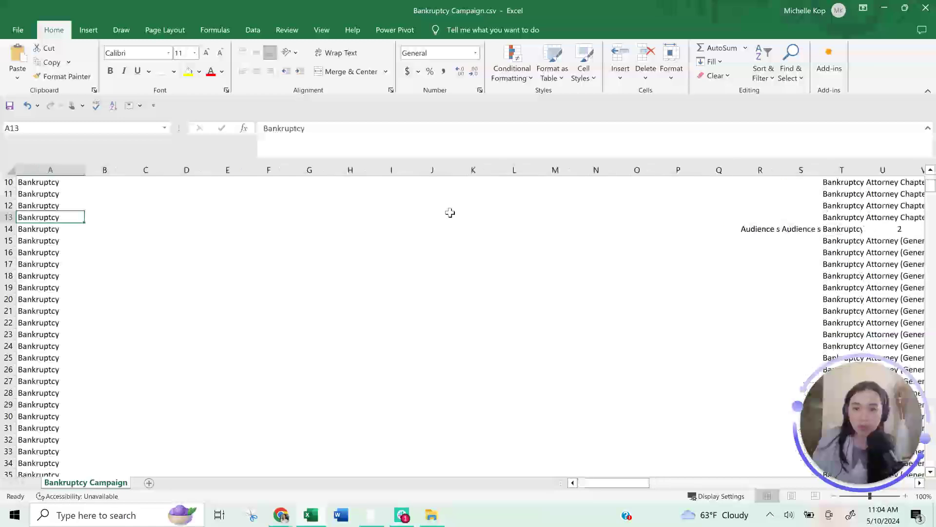
pyautogui.hotkey('ctrl', 'Home')
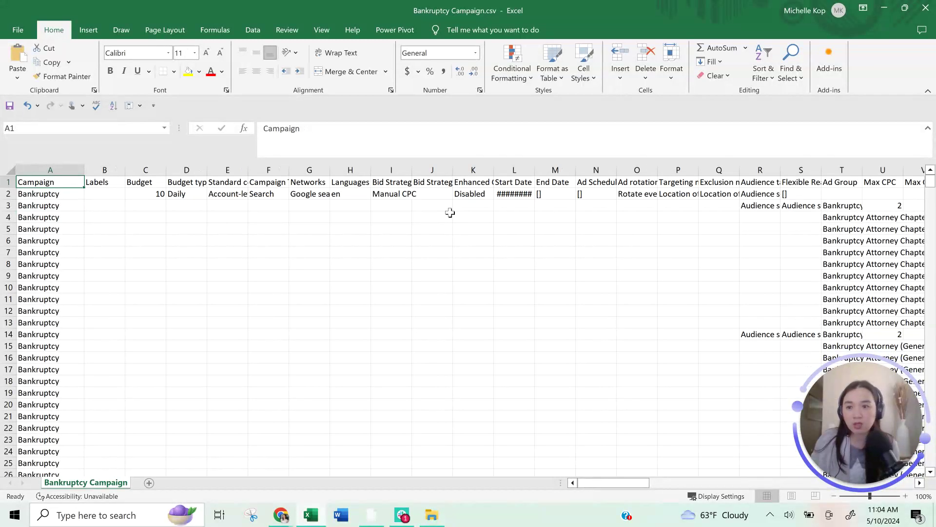
pyautogui.hotkey('ctrl', 'Down')
pyautogui.hotkey('ctrl', 'Down')
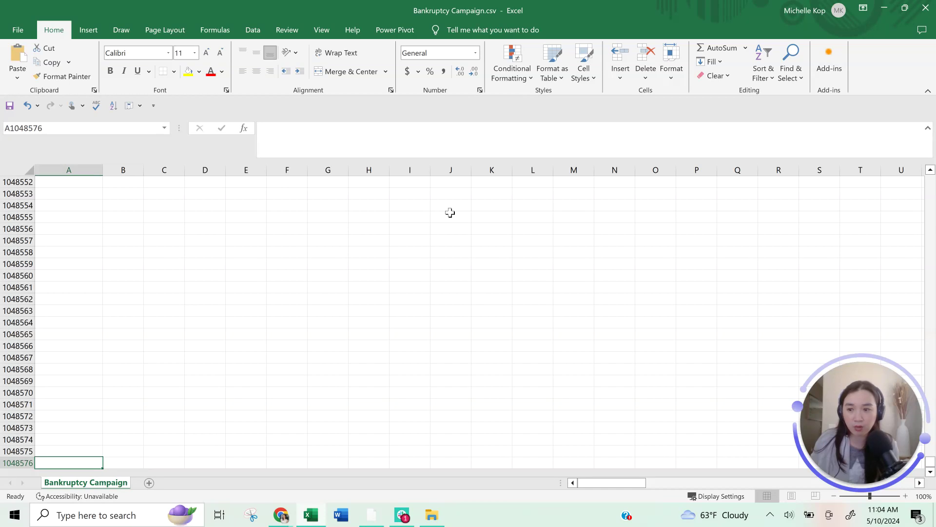
pyautogui.hotkey('ctrl', 'Up')
pyautogui.press('Right')
pyautogui.press('Up')
pyautogui.press('Up')
pyautogui.press('Up')
pyautogui.press('Up')
pyautogui.press('Up')
pyautogui.press('Up')
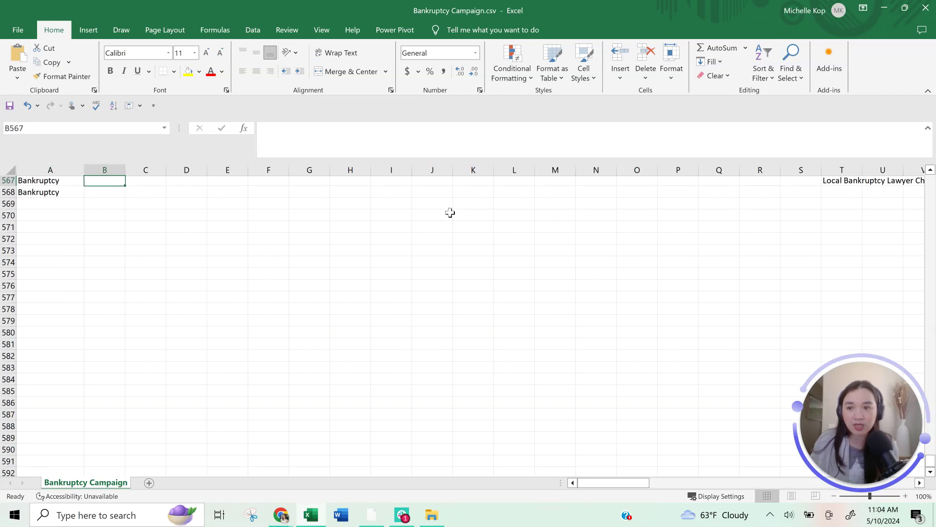
pyautogui.press('Up')
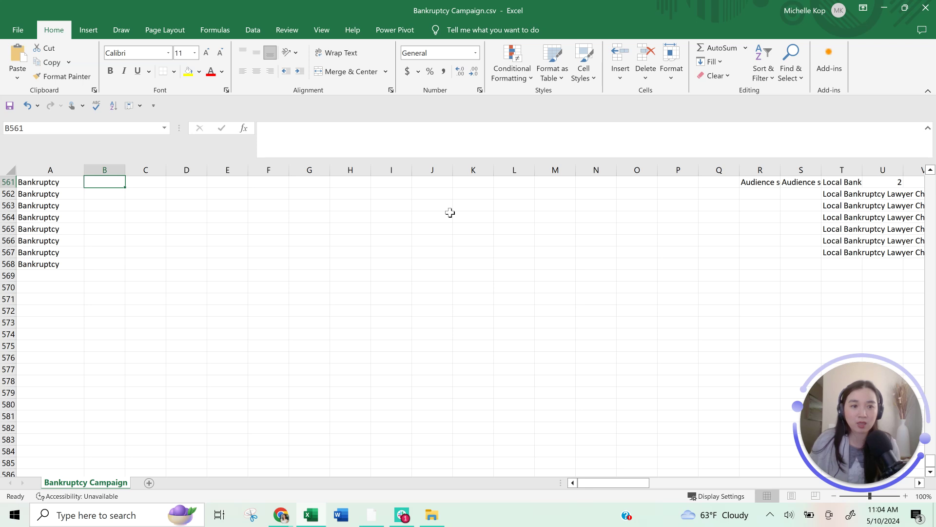
pyautogui.scroll(11, 783, 235)
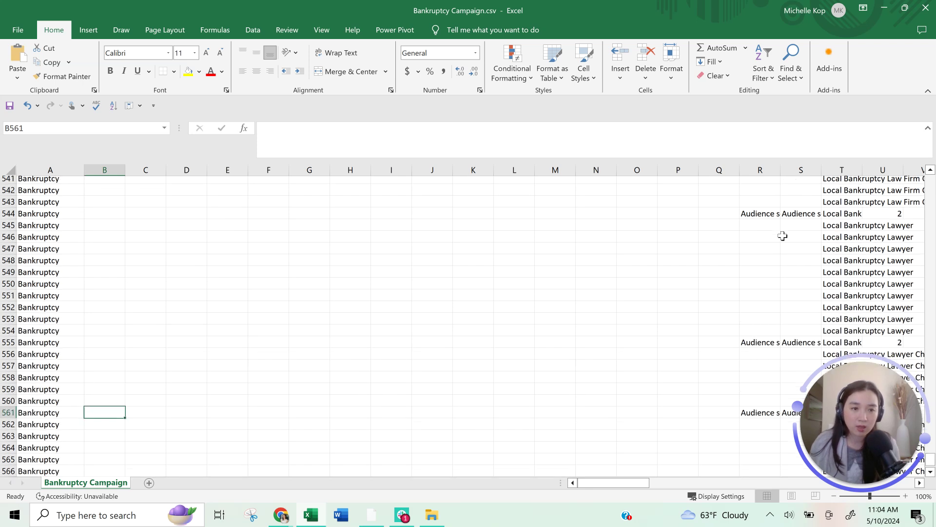
pyautogui.scroll(6, 783, 236)
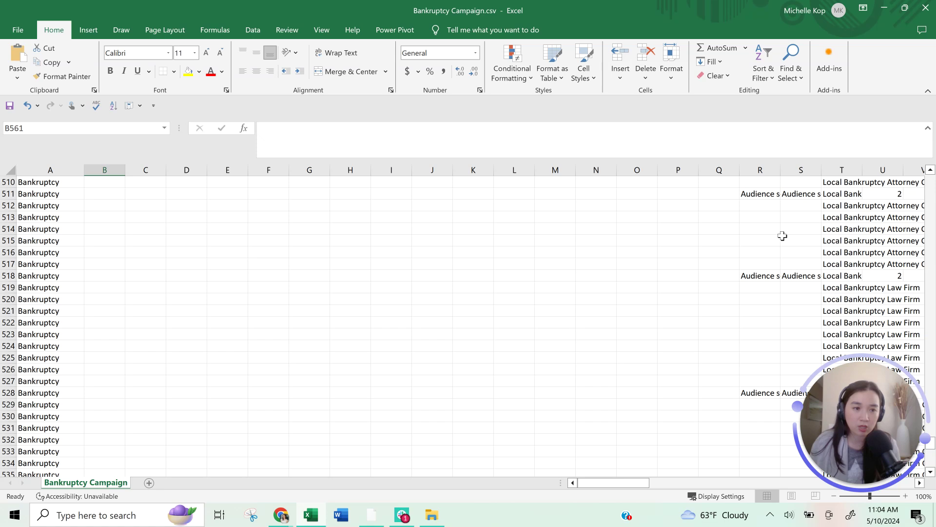
pyautogui.scroll(13, 783, 236)
pyautogui.scroll(20, 782, 236)
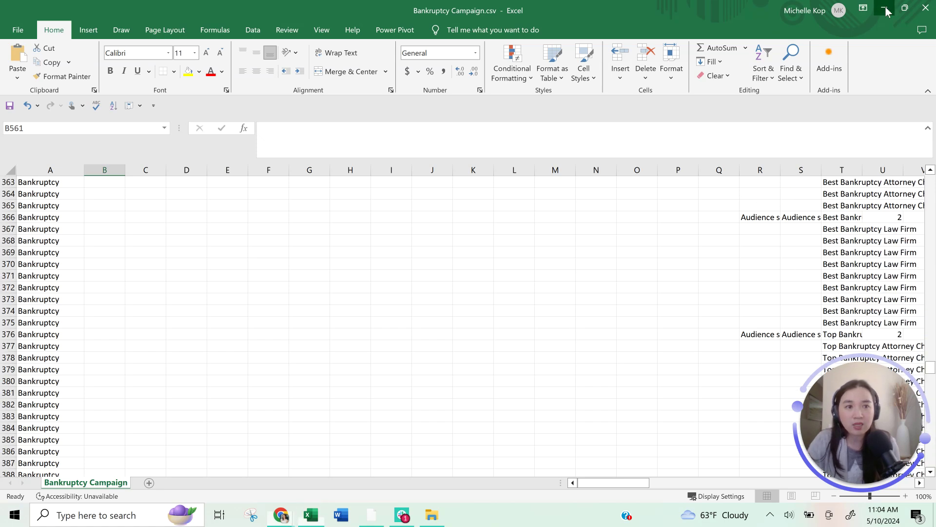
# Minimize Excel, then bring it back and check the Best Bankruptcy Law Firm ad group's bids
pyautogui.click(886, 11)
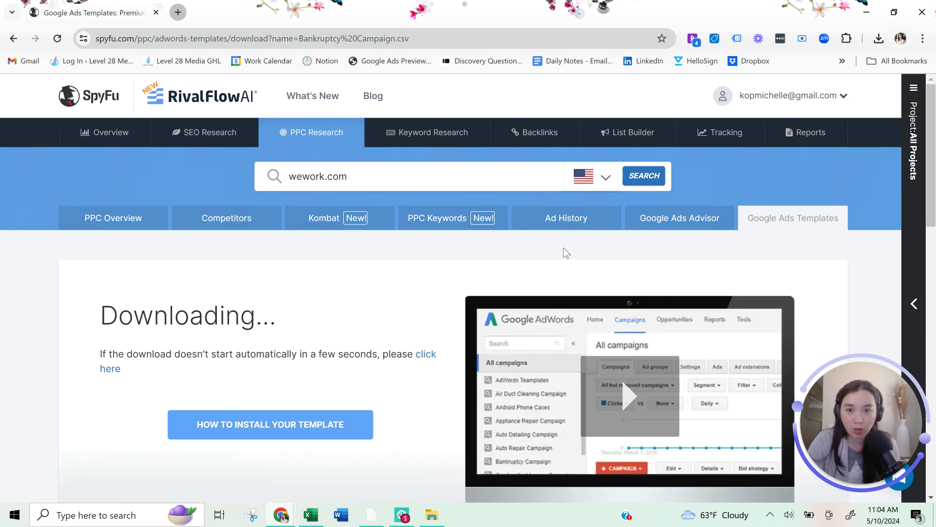
pyautogui.moveTo(310, 514)
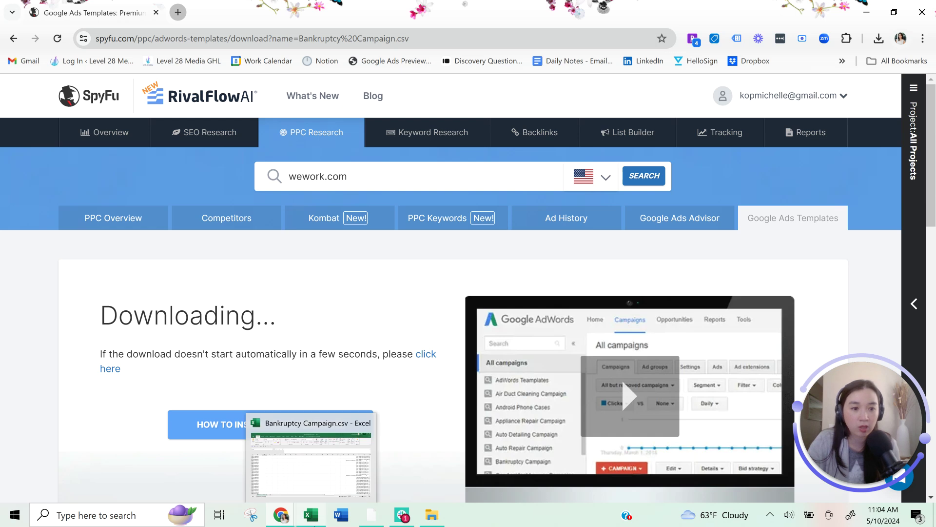
pyautogui.click(311, 463)
pyautogui.click(835, 264)
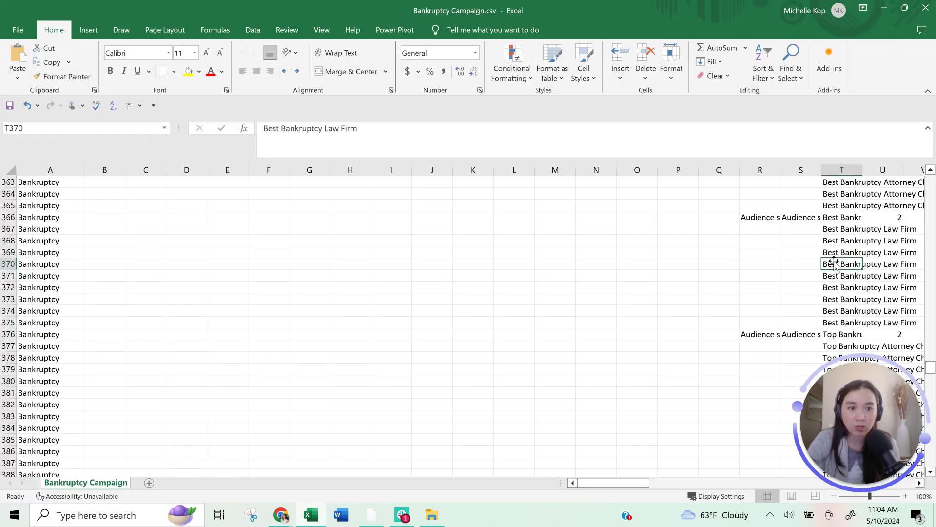
pyautogui.press('Right')
pyautogui.press('Right')
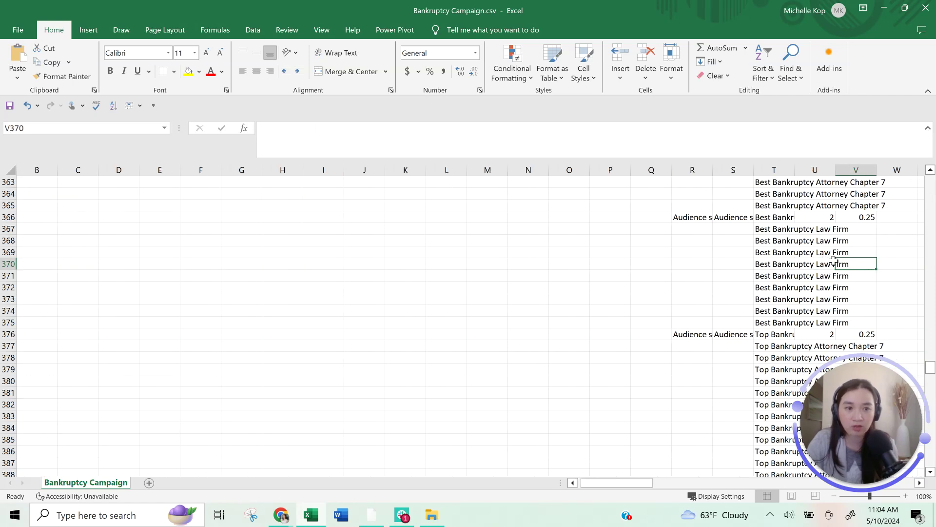
# Minimize Excel again and scroll through SpyFu's Google Ads template install instructions
pyautogui.click(884, 8)
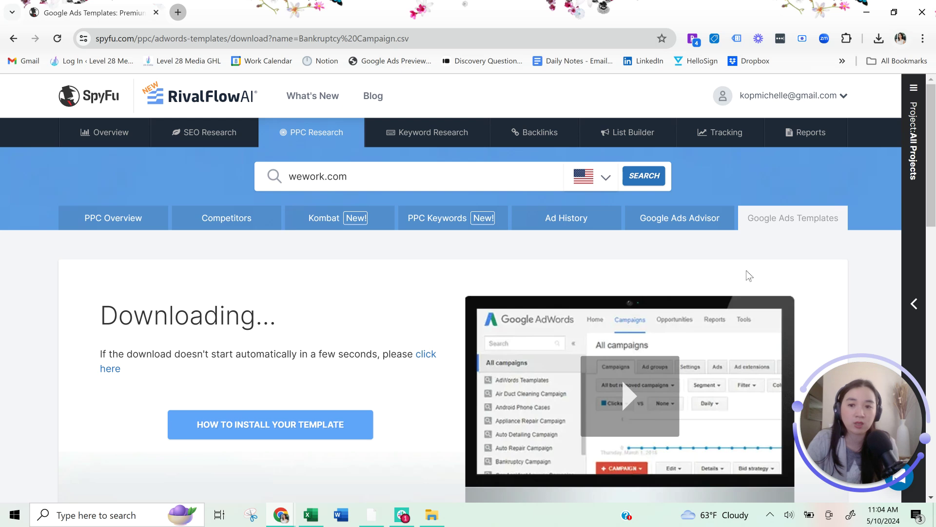
pyautogui.scroll(-5, 229, 325)
pyautogui.scroll(-6, 234, 328)
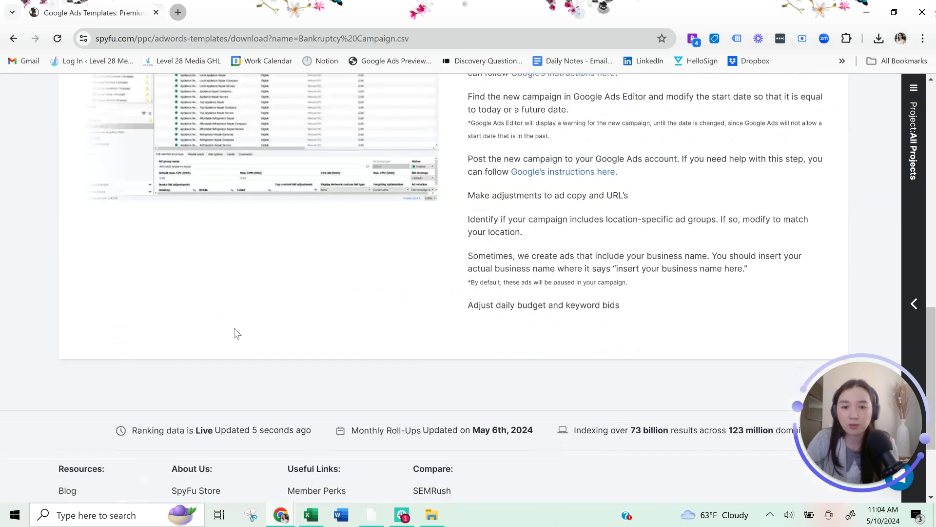
pyautogui.scroll(5, 234, 329)
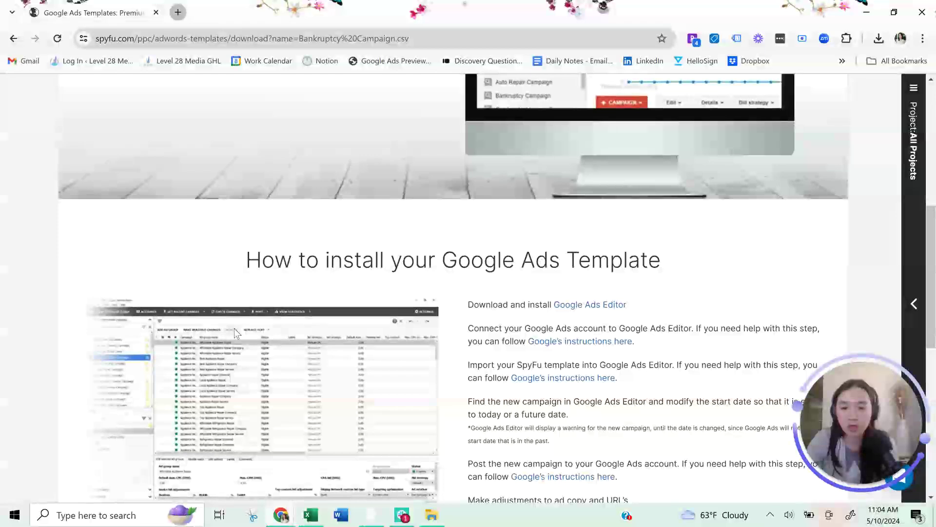
pyautogui.scroll(6, 234, 329)
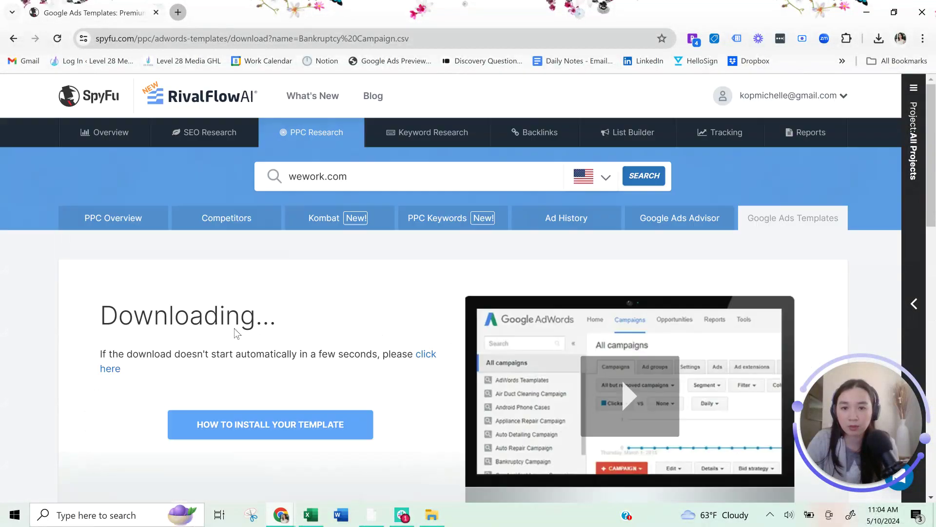
# Search wework.com in the Competitors report to list regus.com, loopnet.com and expansive.com
pyautogui.click(241, 221)
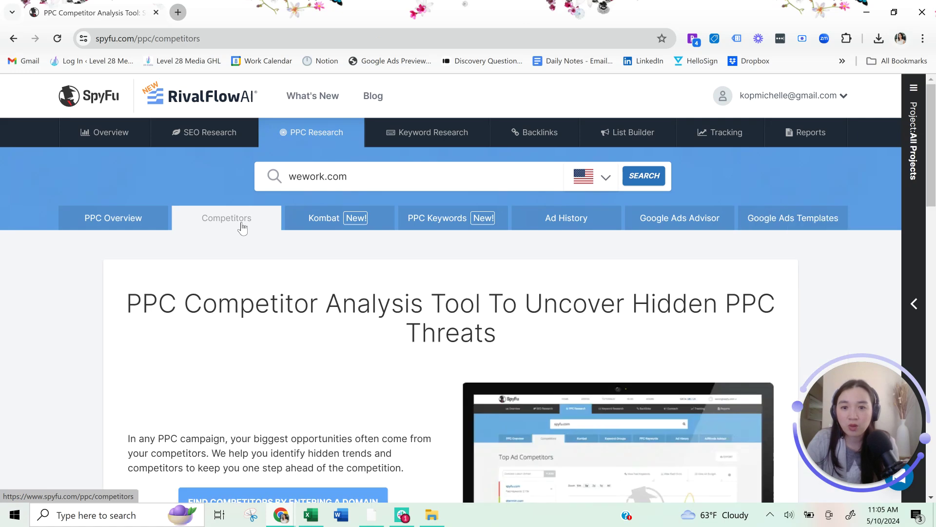
pyautogui.scroll(-3, 242, 227)
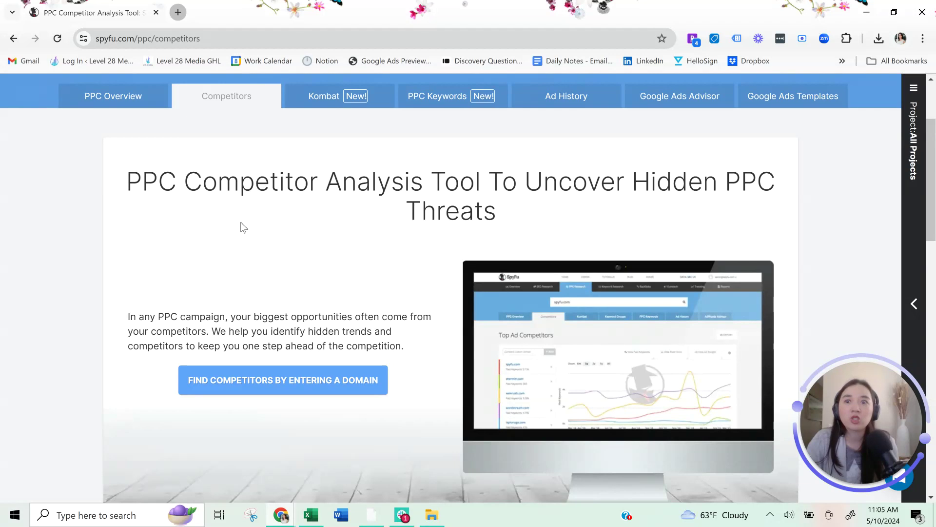
pyautogui.scroll(3, 309, 269)
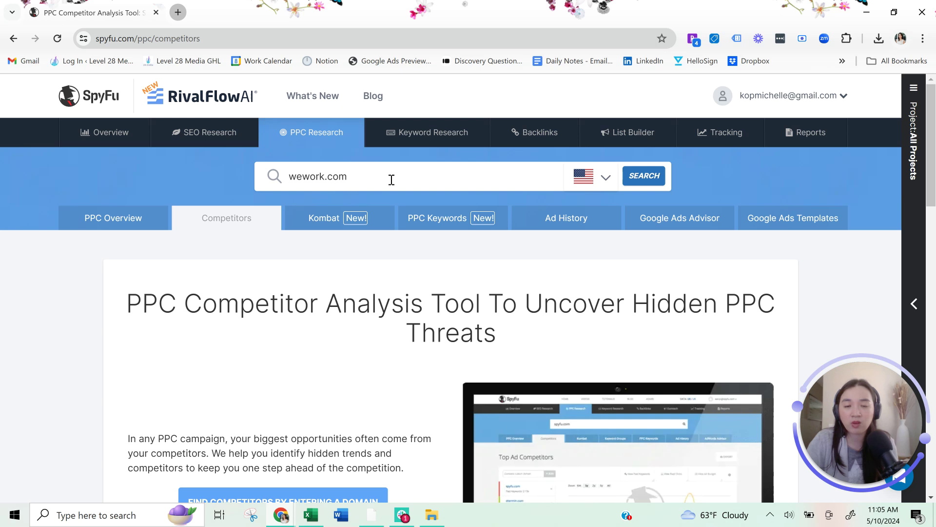
pyautogui.click(661, 186)
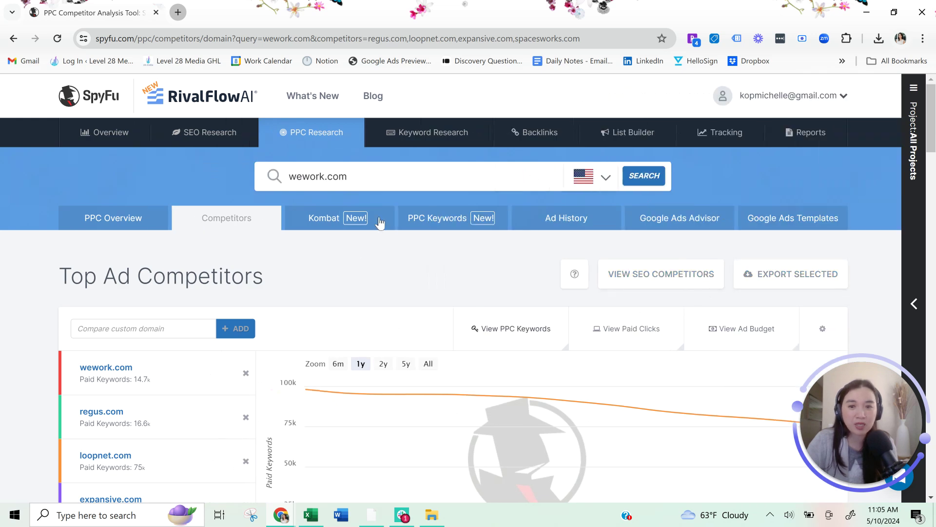
pyautogui.click(324, 217)
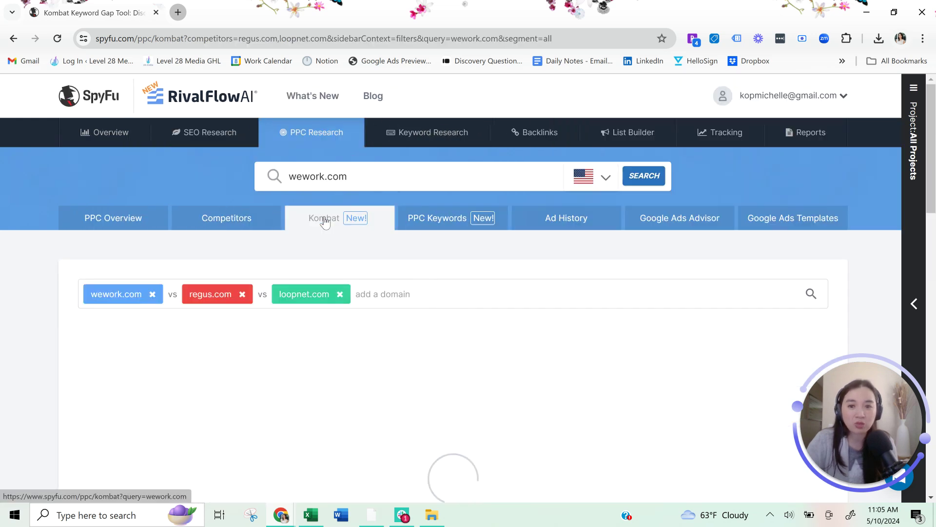
pyautogui.click(433, 222)
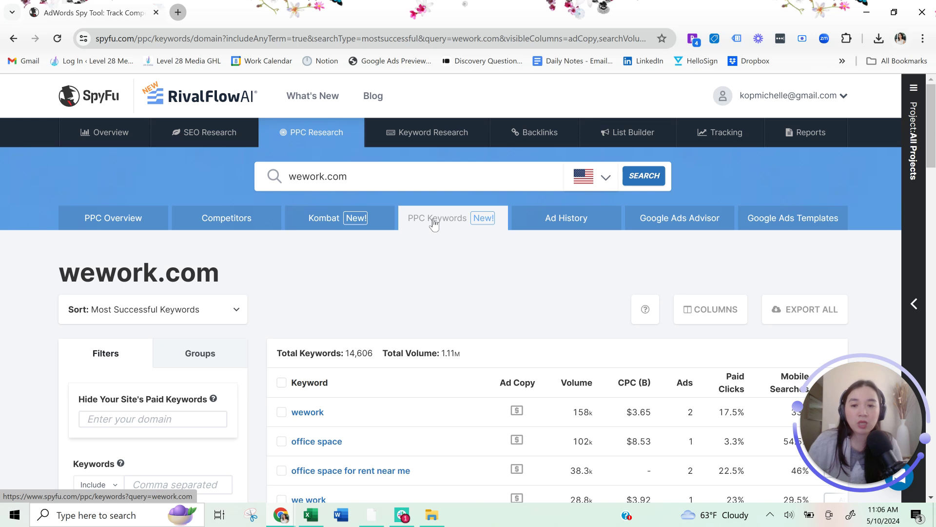
pyautogui.click(260, 219)
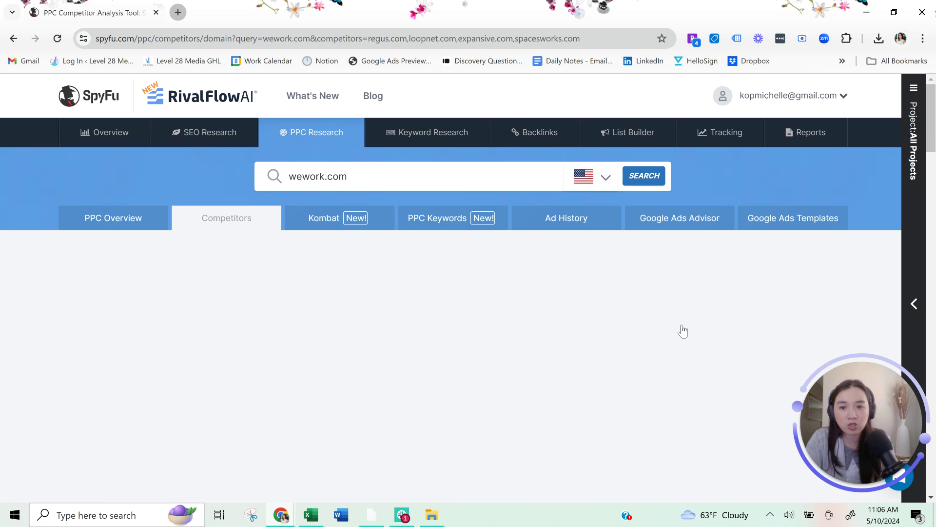
# Rerun the competitor search with wework.com retyped in the search box
pyautogui.scroll(-2, 656, 324)
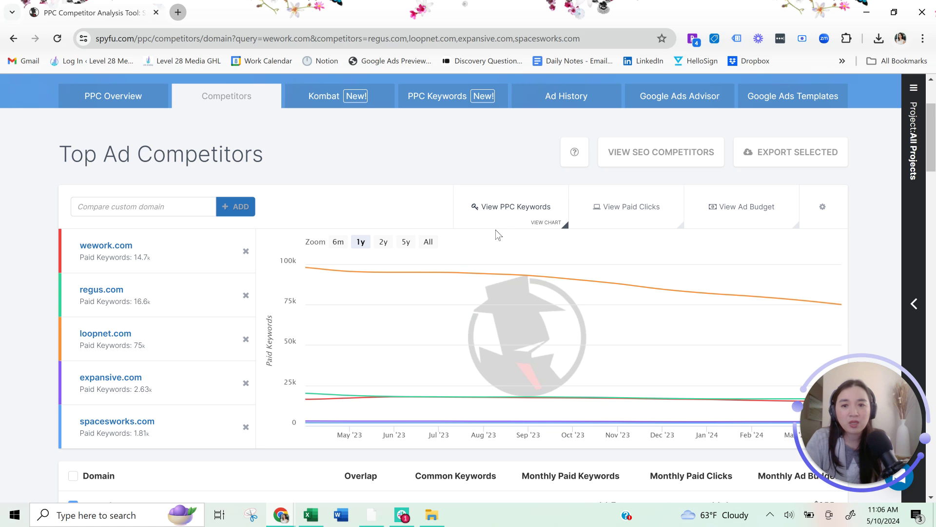
pyautogui.scroll(2, 495, 230)
pyautogui.click(650, 177)
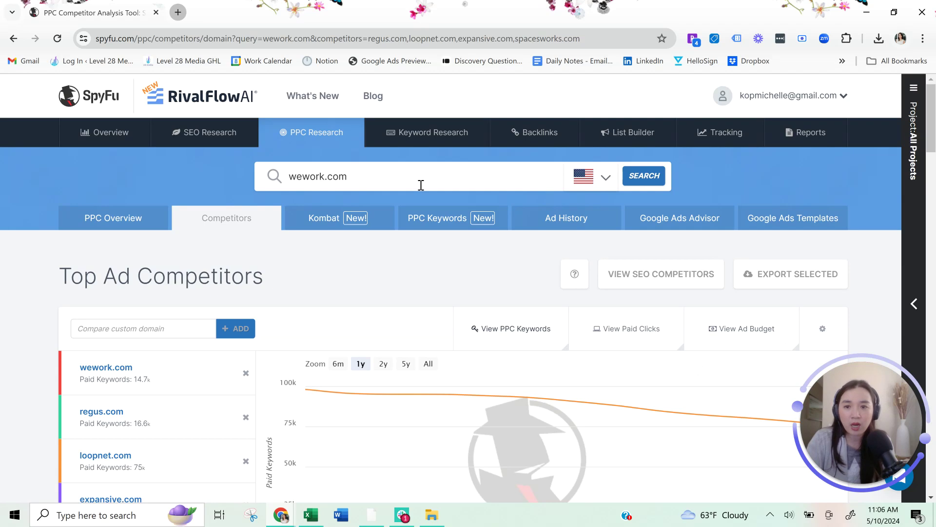
pyautogui.moveTo(376, 181); pyautogui.dragTo(219, 181)
pyautogui.write('we')
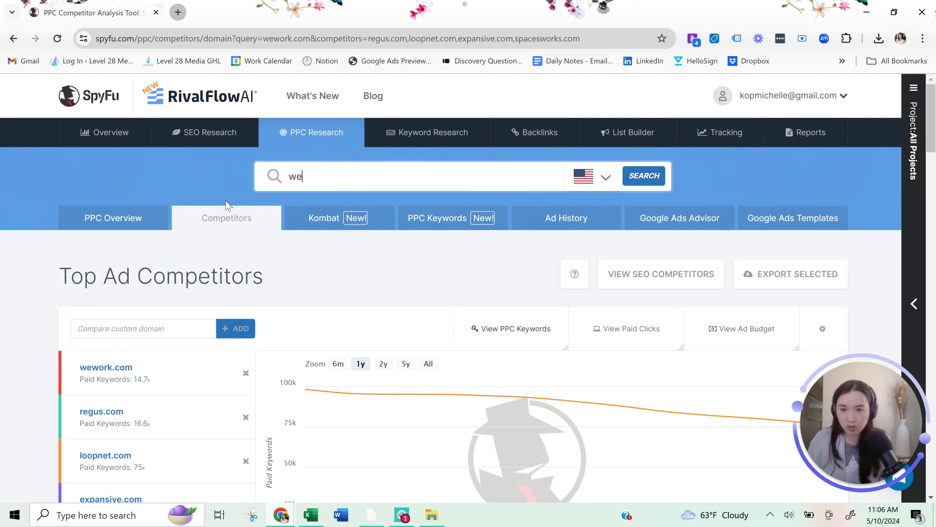
pyautogui.write('work.com')
pyautogui.press('Return')
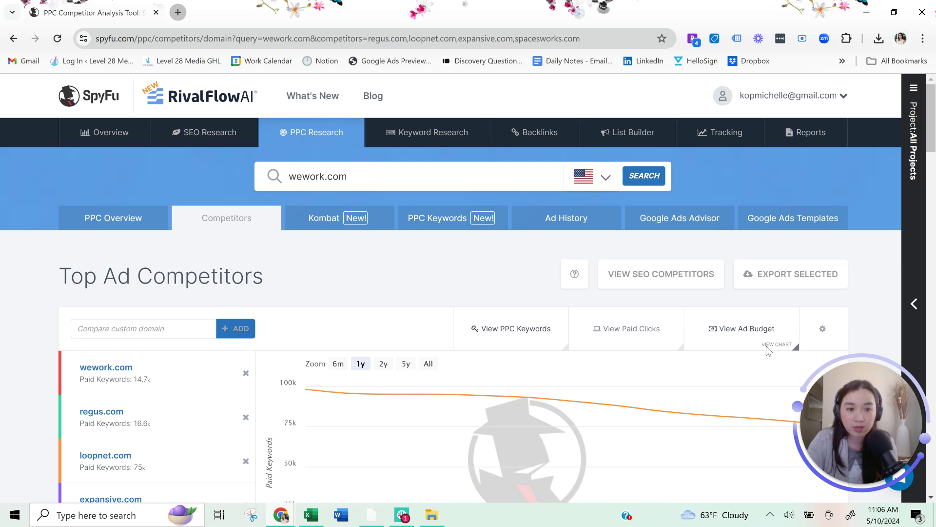
# Switch the competitor chart to ad budgets: wework.com $655k versus regus.com $367k
pyautogui.click(761, 329)
pyautogui.scroll(-3, 628, 395)
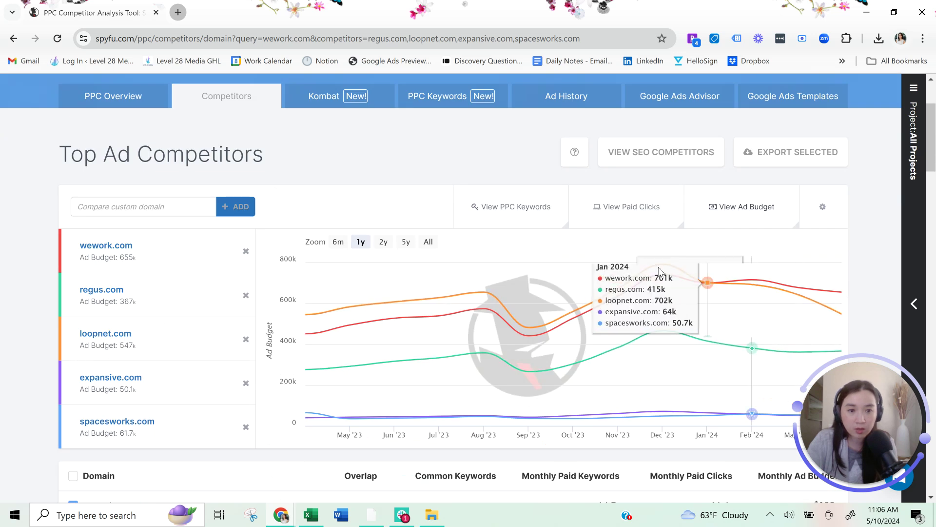
pyautogui.scroll(1, 296, 168)
pyautogui.scroll(3, 296, 168)
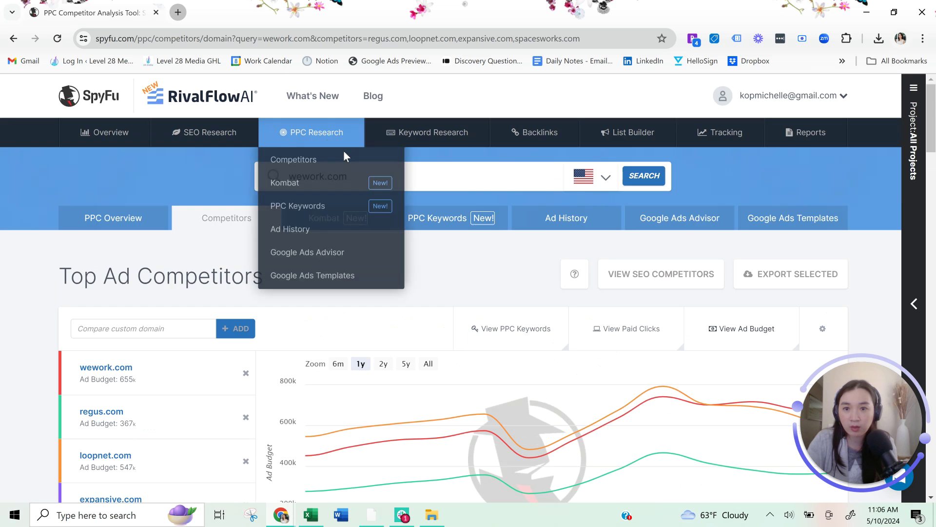
# Search regus.com and view its Monthly PPC Overview: 16,614 paid keywords, $367k budget
pyautogui.click(269, 172)
pyautogui.write('regus.com')
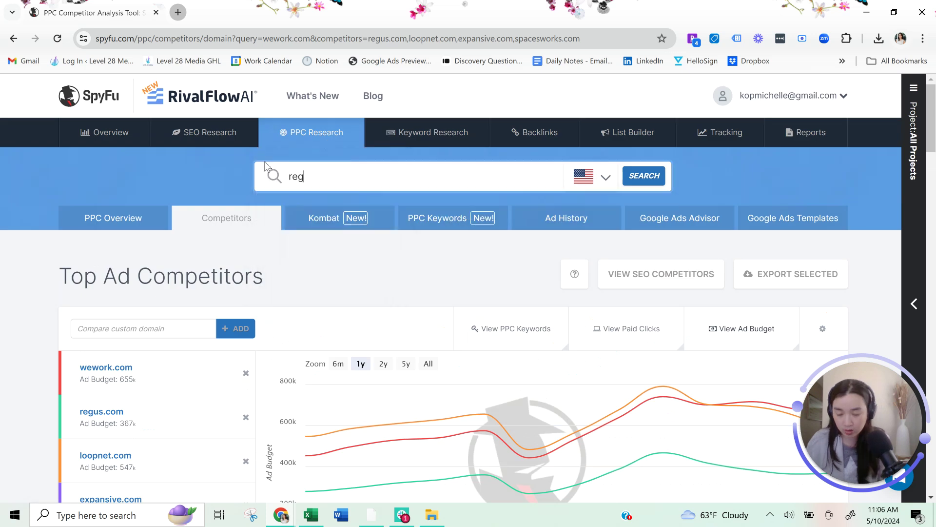
pyautogui.press('Return')
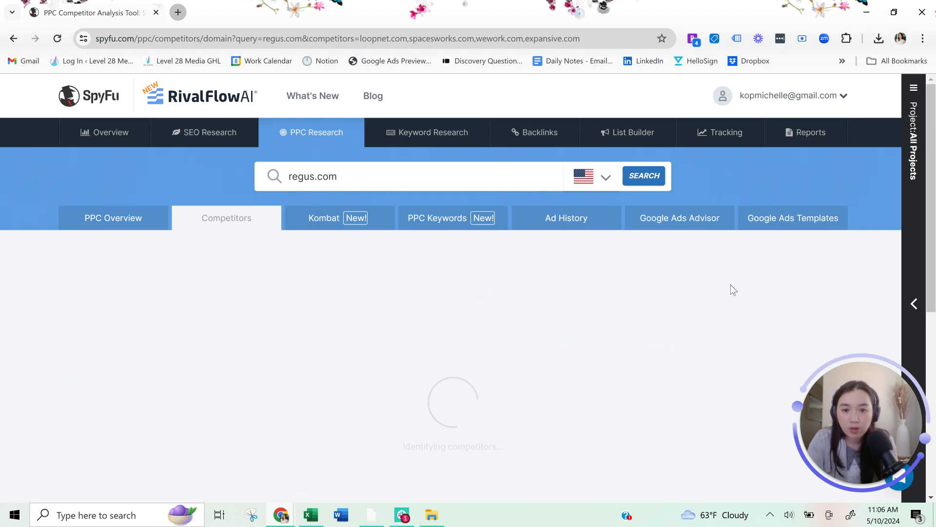
pyautogui.scroll(-10, 796, 314)
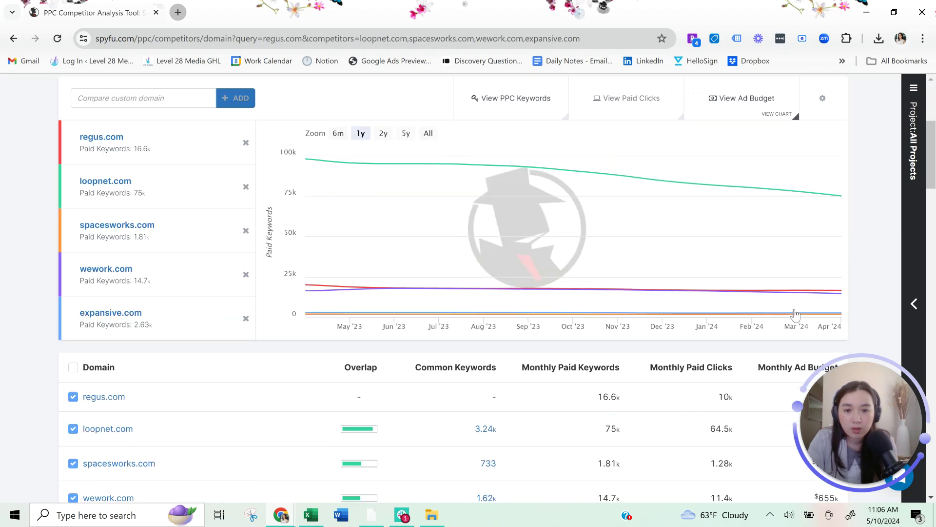
pyautogui.scroll(10, 794, 314)
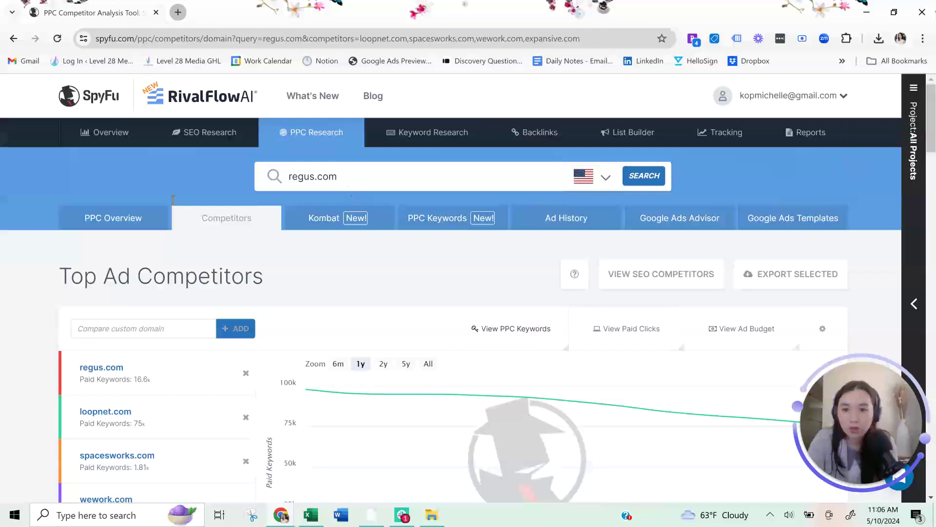
pyautogui.click(94, 217)
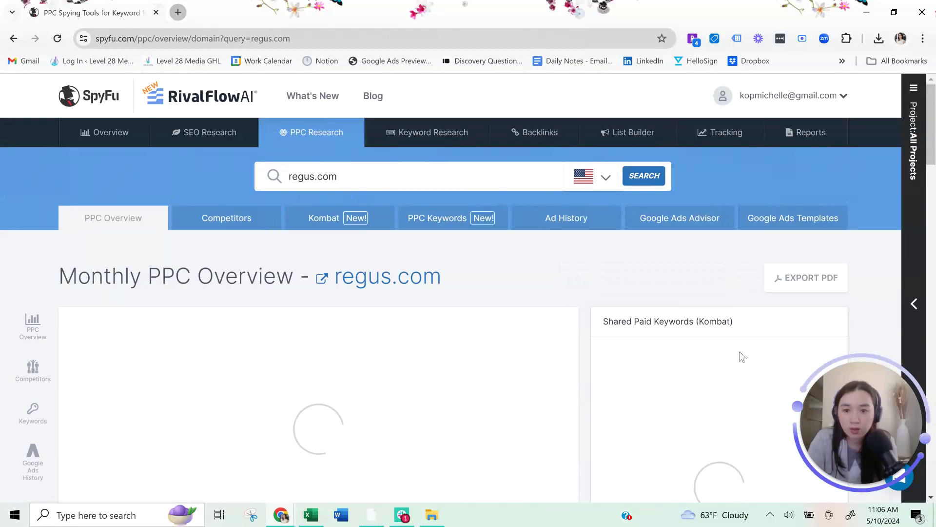
pyautogui.scroll(-1, 445, 242)
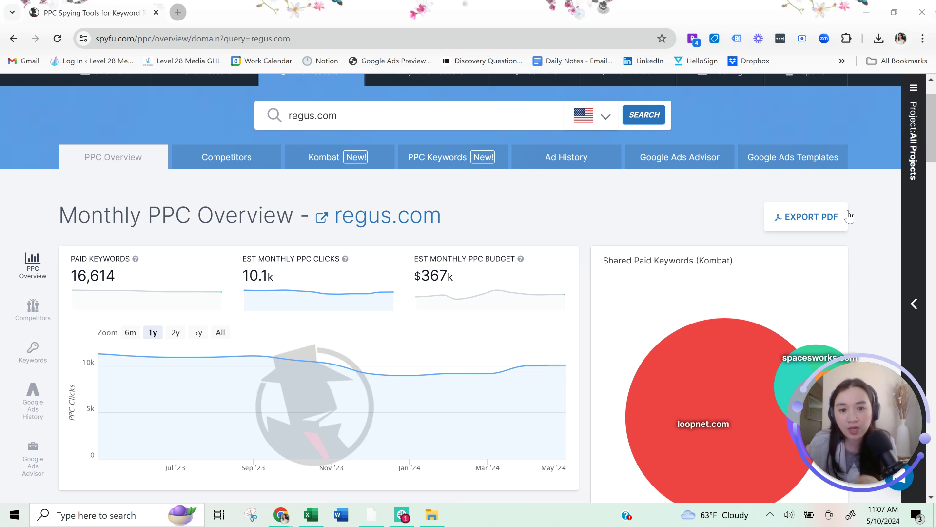
# Scroll through regus.com's PPC overview, clicks trend near 10k and Top Paid Competitors chart
pyautogui.scroll(-12, 262, 196)
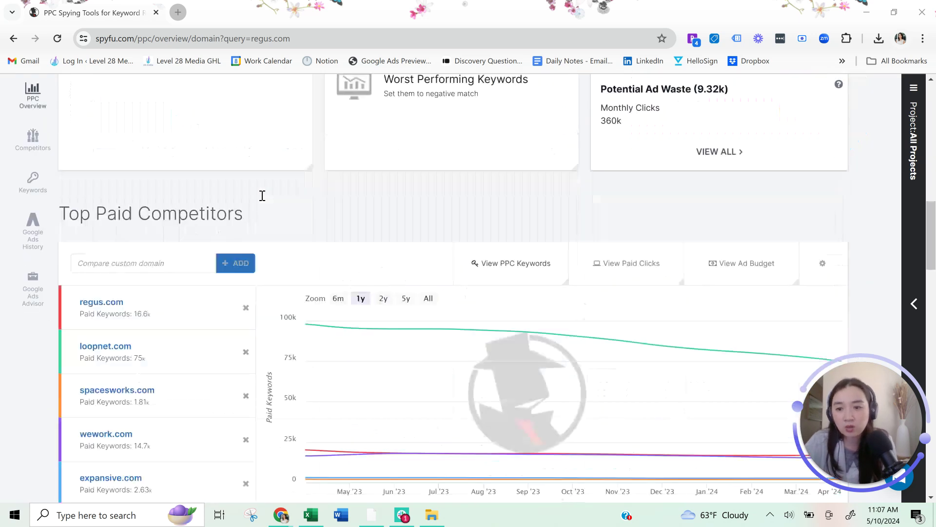
pyautogui.scroll(-2, 262, 196)
pyautogui.scroll(4, 262, 195)
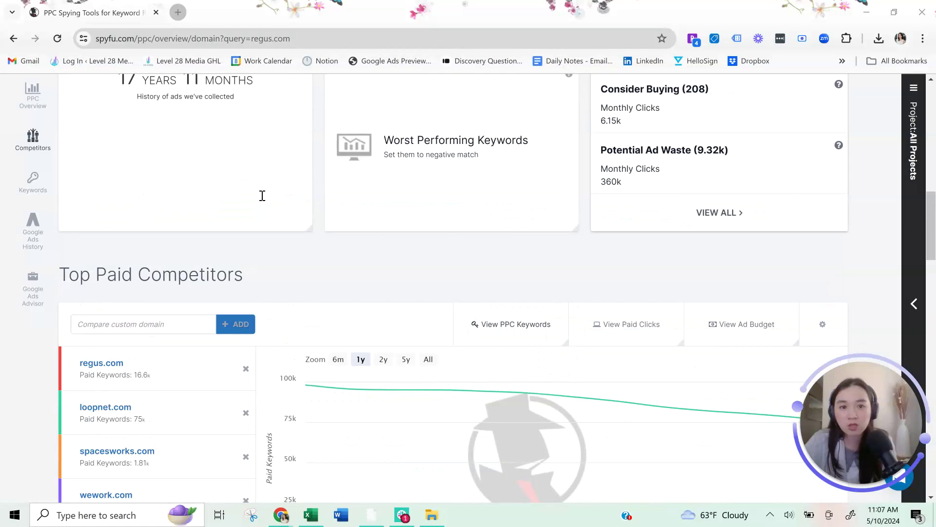
pyautogui.scroll(-4, 263, 195)
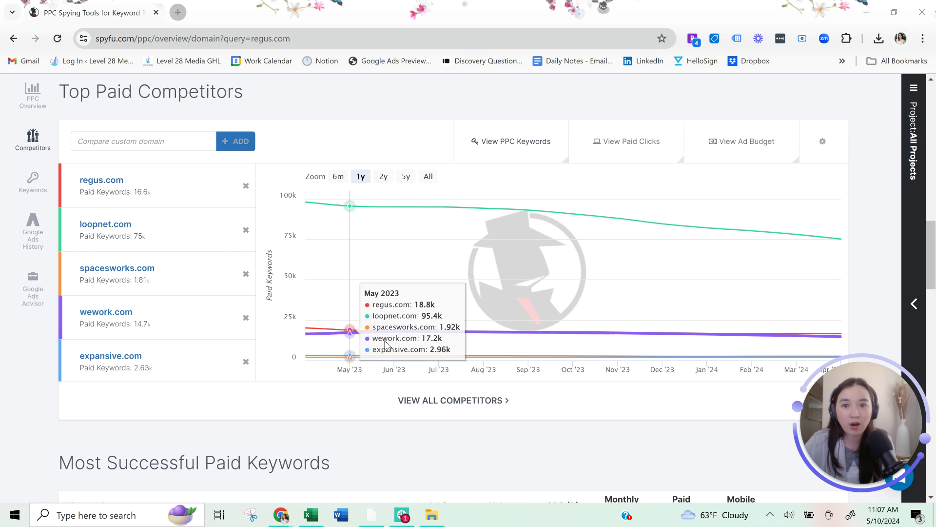
pyautogui.scroll(10, 388, 345)
pyautogui.scroll(8, 387, 345)
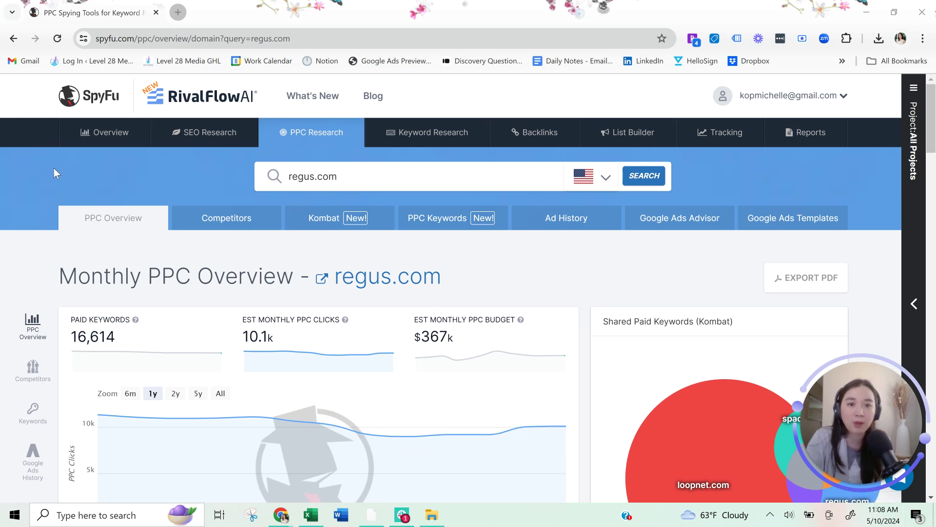
# Review regus.com's ad history and top ads, then show its top ad competitors
pyautogui.click(572, 235)
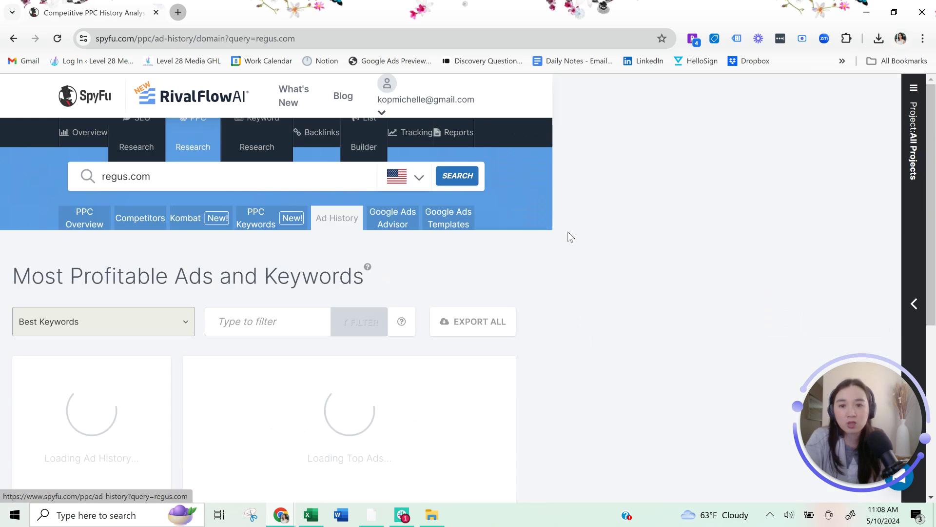
pyautogui.scroll(-2, 491, 397)
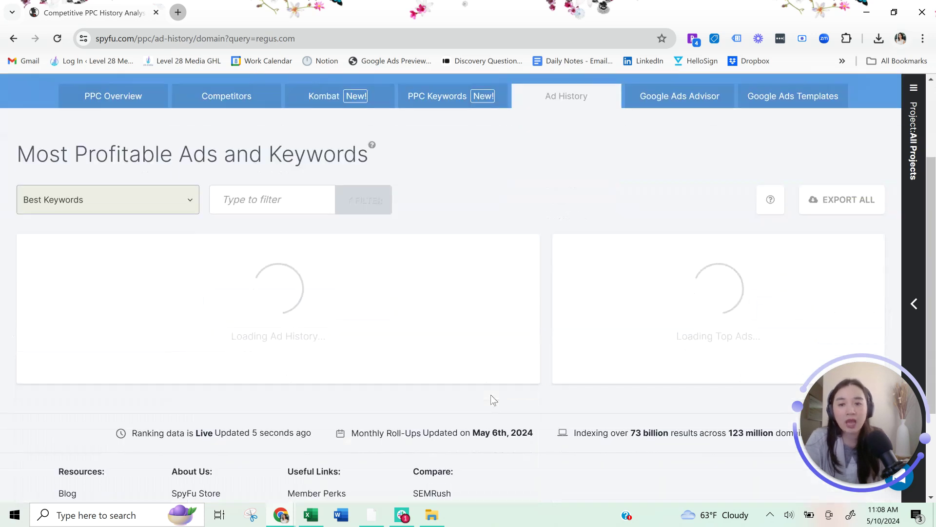
pyautogui.scroll(-2, 491, 396)
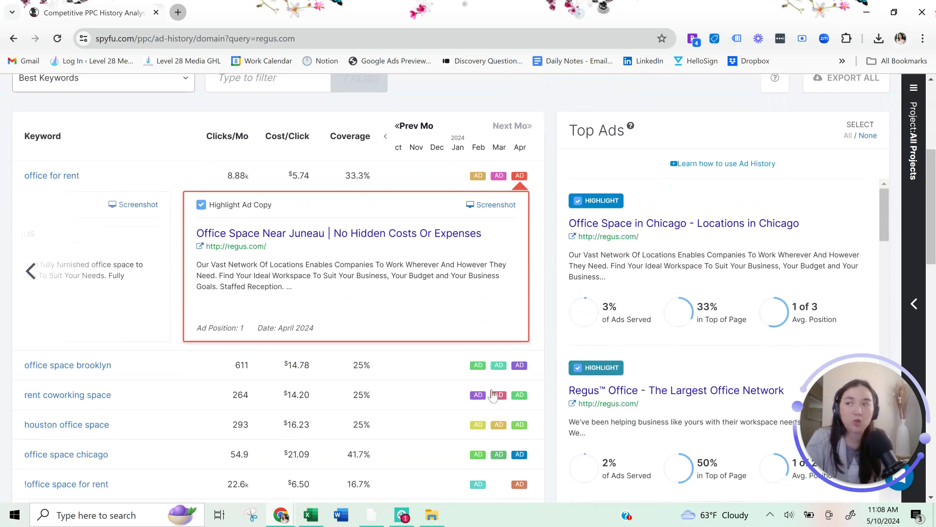
pyautogui.scroll(-3, 492, 378)
pyautogui.scroll(-10, 492, 377)
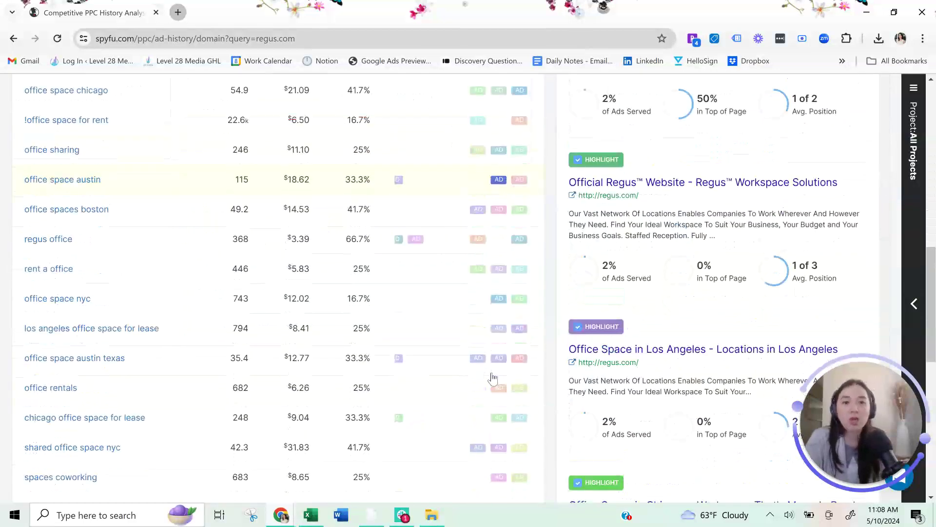
pyautogui.scroll(15, 492, 377)
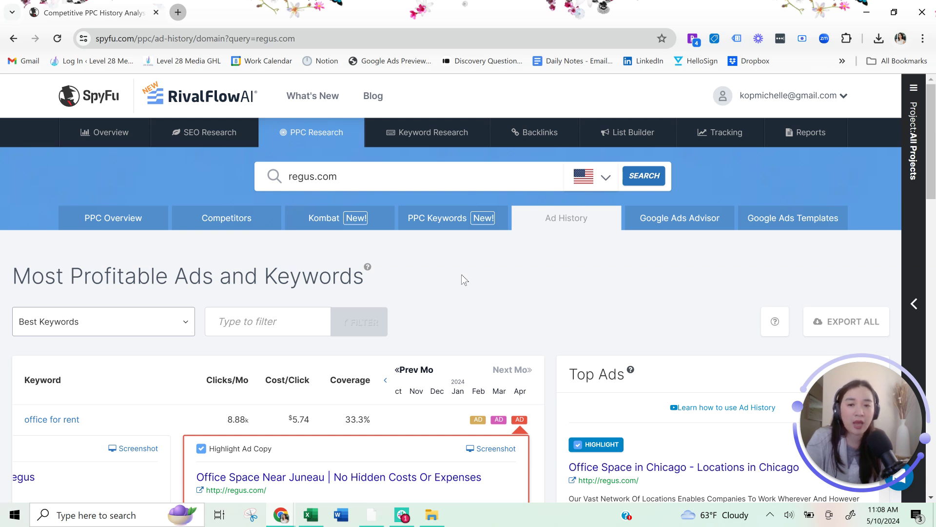
pyautogui.click(241, 221)
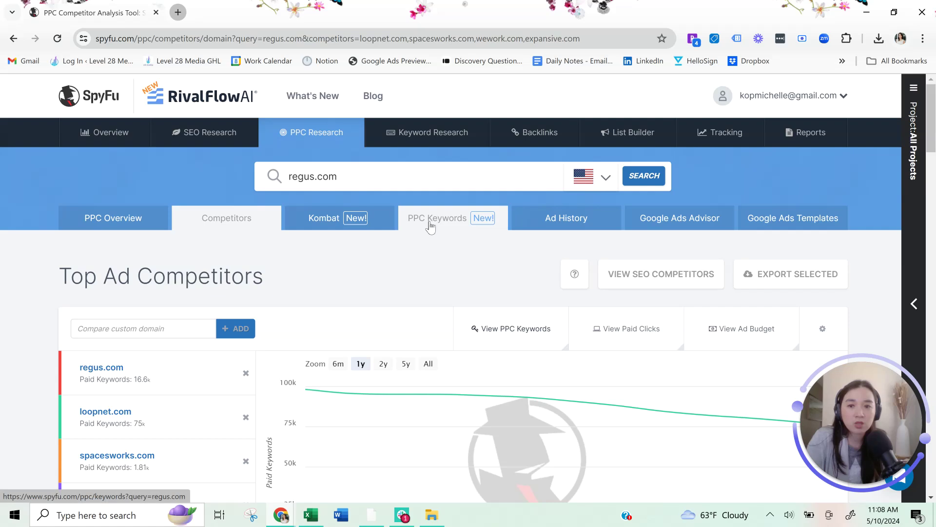
# List regus.com's 16,614 PPC keywords and preview the ad copy for a keyword
pyautogui.click(429, 225)
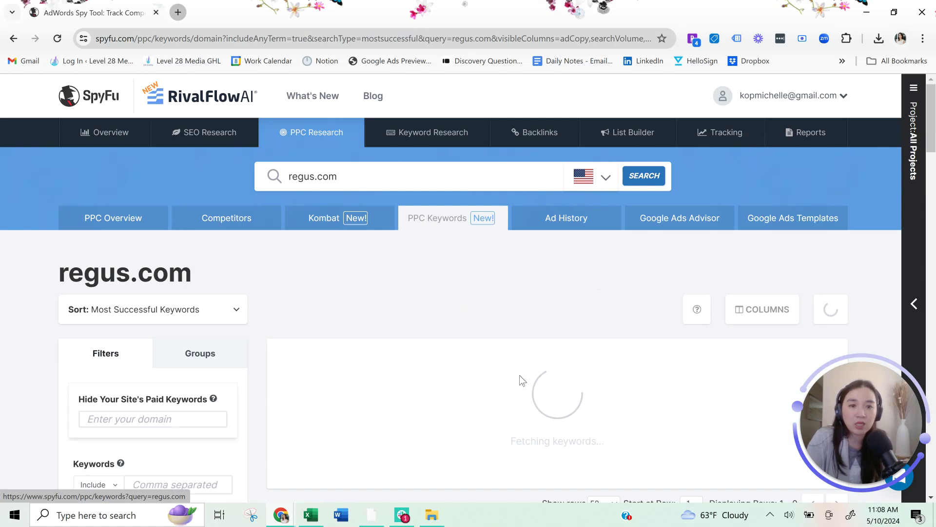
pyautogui.scroll(-4, 521, 375)
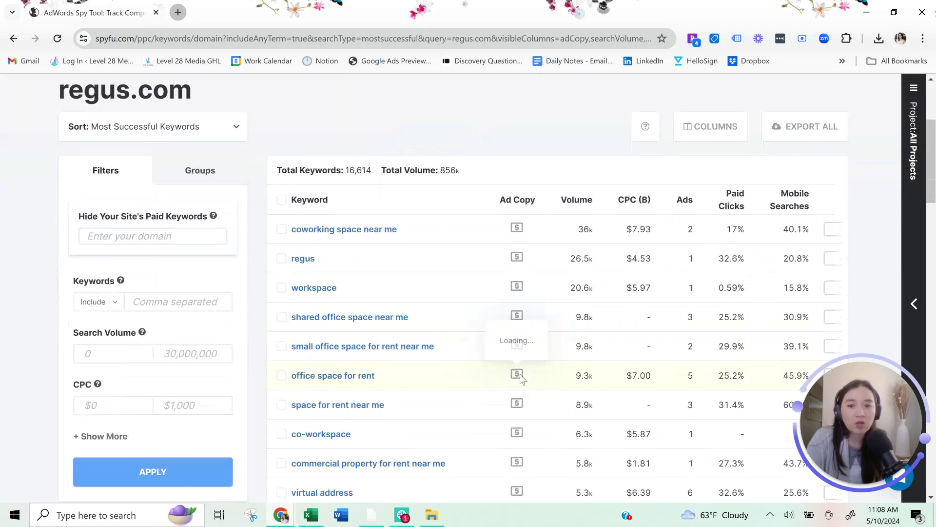
pyautogui.moveTo(520, 378)
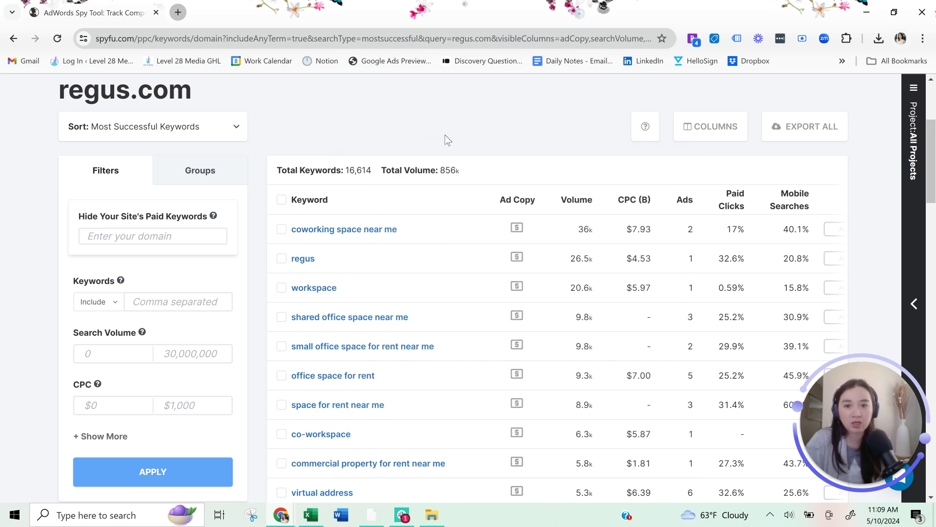
pyautogui.scroll(4, 446, 136)
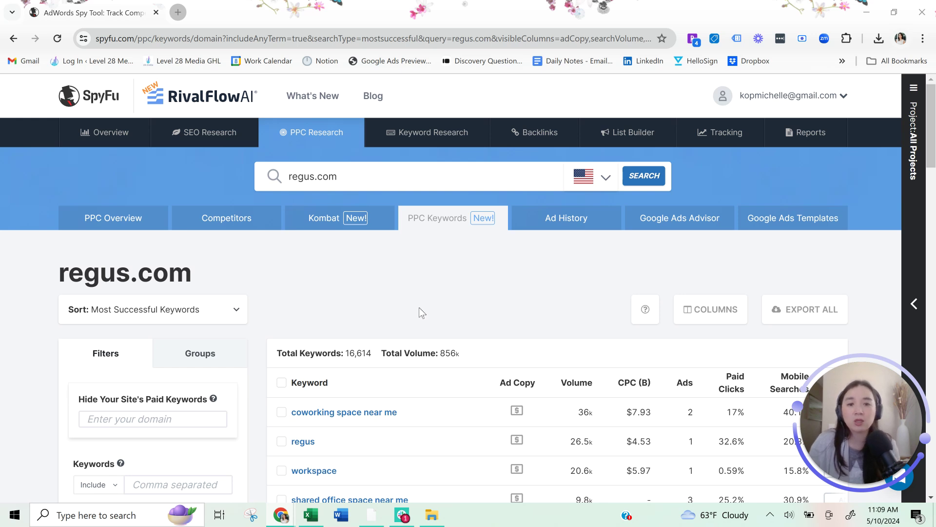
pyautogui.click(568, 225)
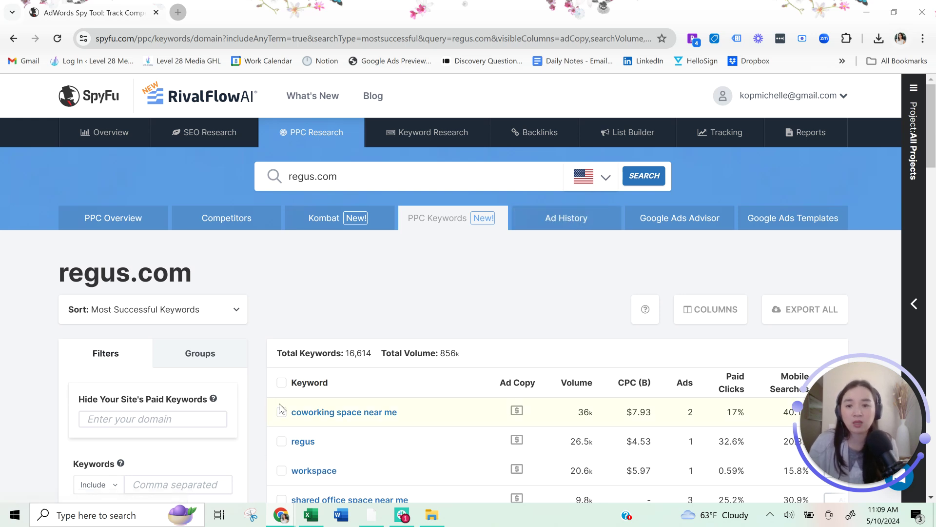
pyautogui.moveTo(308, 389)
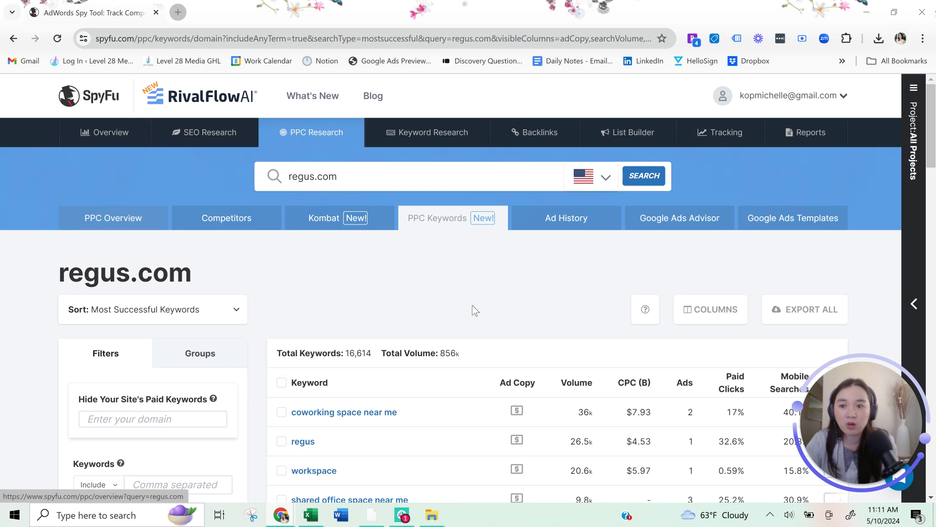
pyautogui.scroll(-20, 481, 307)
pyautogui.scroll(20, 479, 310)
pyautogui.scroll(-20, 471, 313)
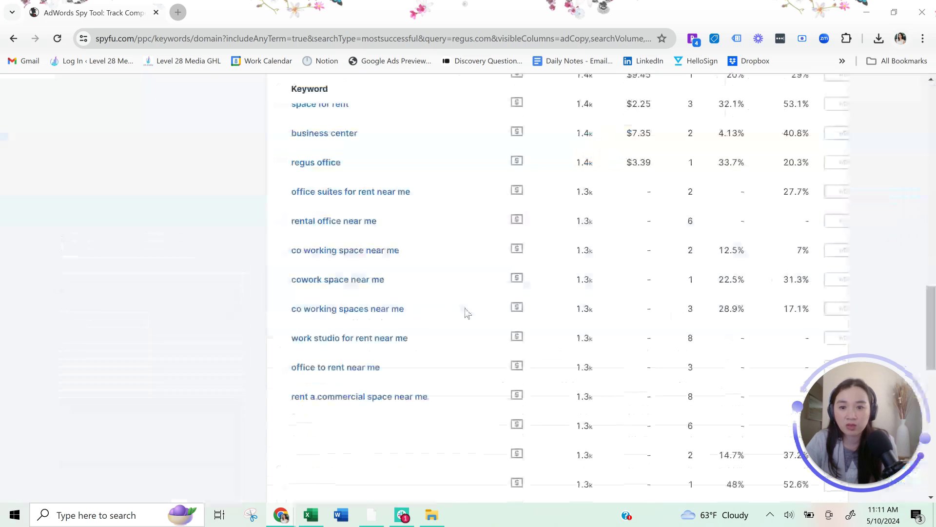
pyautogui.scroll(20, 466, 313)
pyautogui.scroll(6, 466, 313)
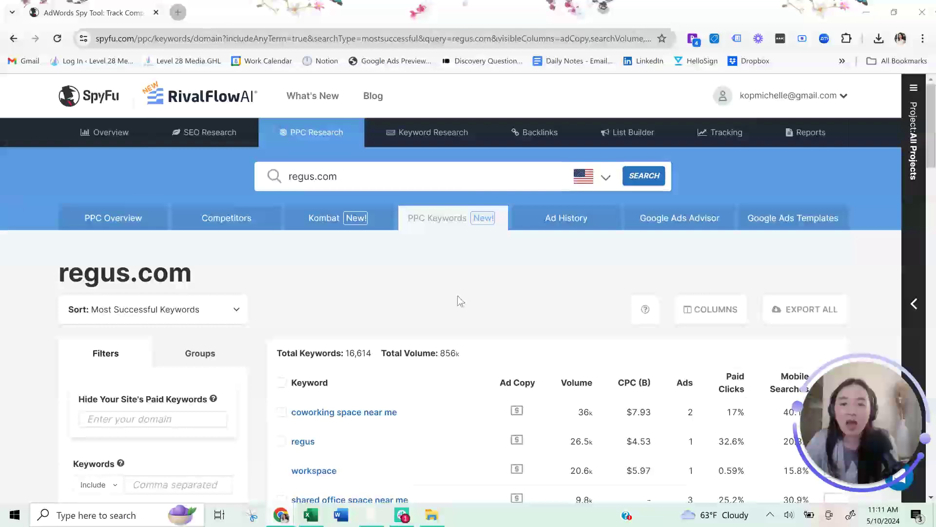